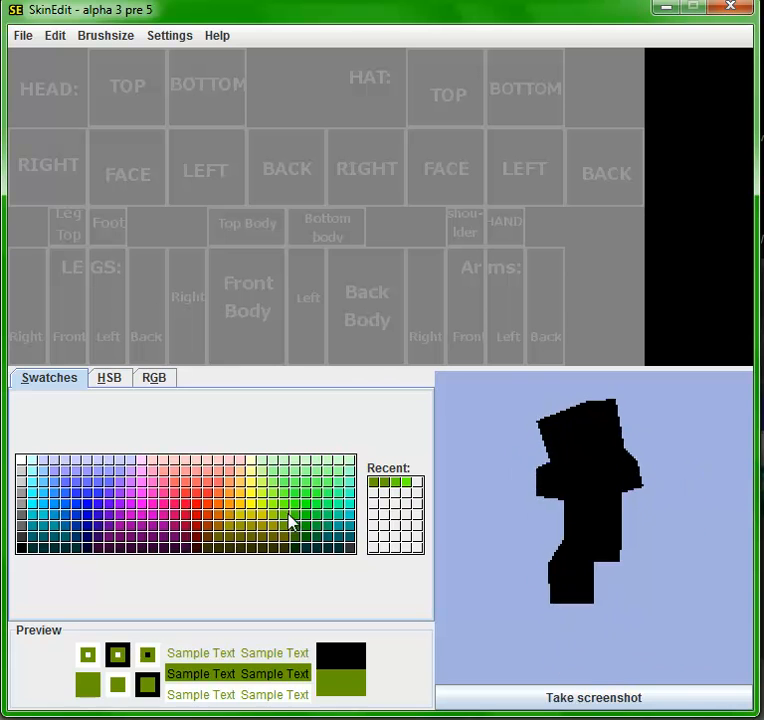
- Paint all head, body, leg and arm areas of the skin bright green with an 8px brush, leaving the hat area untouched
click(88, 37)
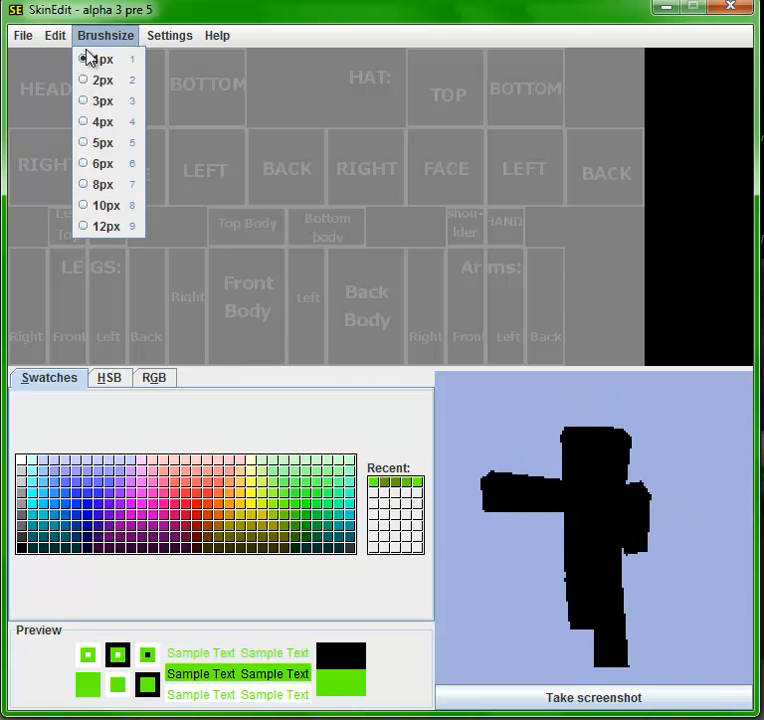
click(103, 182)
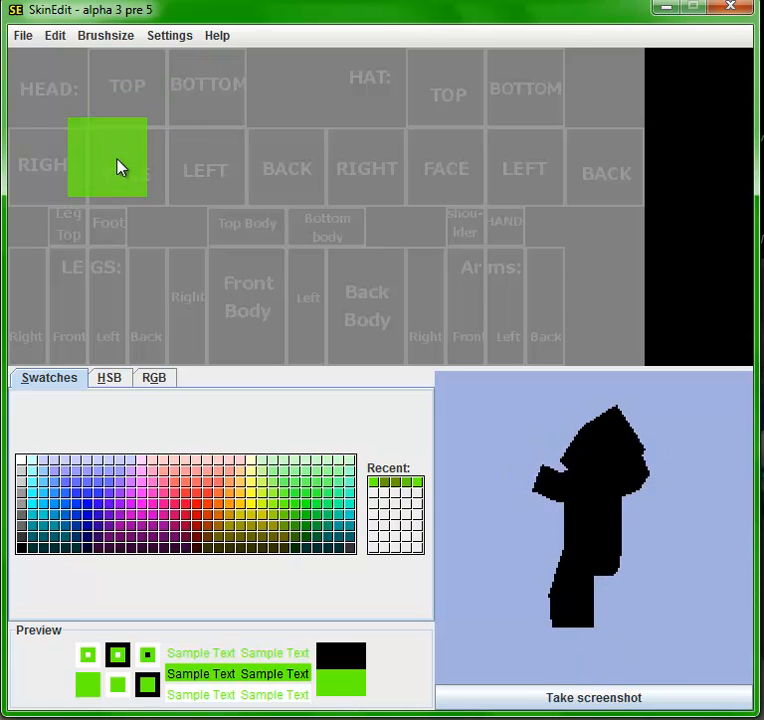
mouse_move(60, 181)
mouse_down()
mouse_move(184, 166)
mouse_move(213, 172)
mouse_move(209, 91)
mouse_move(166, 100)
mouse_move(134, 88)
mouse_move(254, 179)
mouse_move(249, 217)
mouse_up()
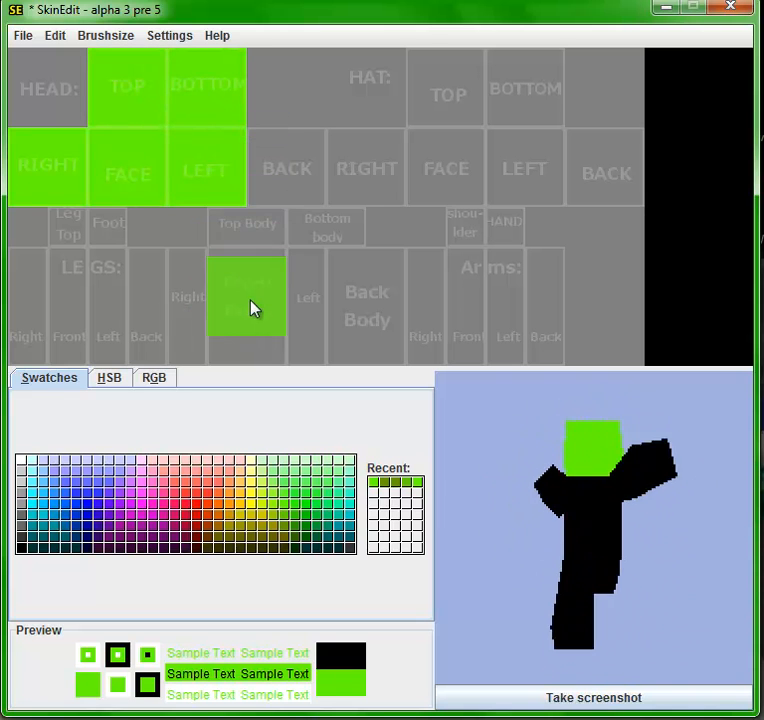
click(289, 175)
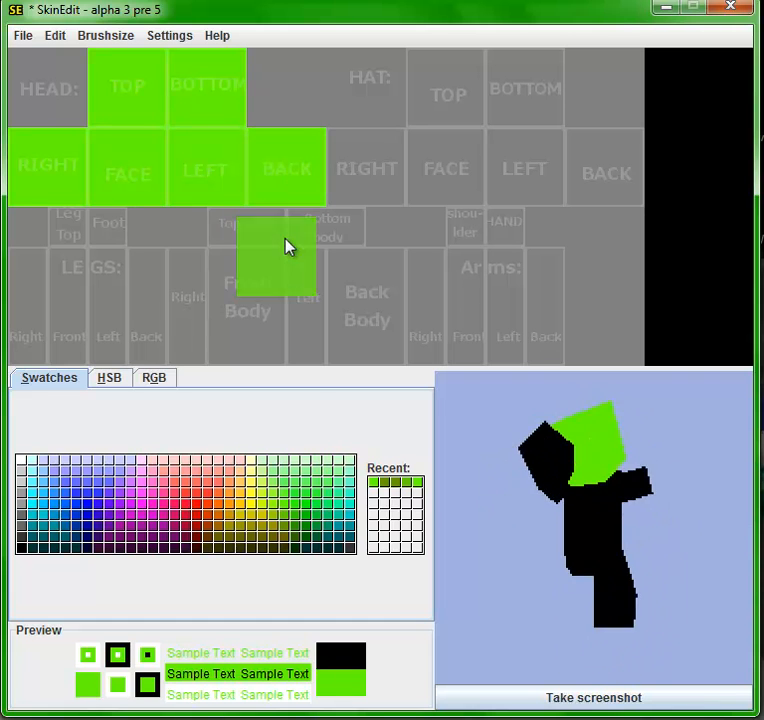
mouse_move(252, 295)
mouse_down()
mouse_move(255, 255)
mouse_move(325, 252)
mouse_move(338, 337)
mouse_move(365, 324)
mouse_move(369, 332)
mouse_move(369, 295)
mouse_move(316, 350)
mouse_move(297, 354)
mouse_move(201, 333)
mouse_move(171, 337)
mouse_move(172, 293)
mouse_move(93, 290)
mouse_move(96, 333)
mouse_move(58, 334)
mouse_move(50, 322)
mouse_move(50, 291)
mouse_move(111, 280)
mouse_move(97, 254)
mouse_move(197, 292)
mouse_move(343, 297)
mouse_move(372, 315)
mouse_move(280, 320)
mouse_move(440, 302)
mouse_move(429, 287)
mouse_move(489, 298)
mouse_move(496, 263)
mouse_move(513, 288)
mouse_move(537, 302)
mouse_move(537, 341)
mouse_move(450, 336)
mouse_up()
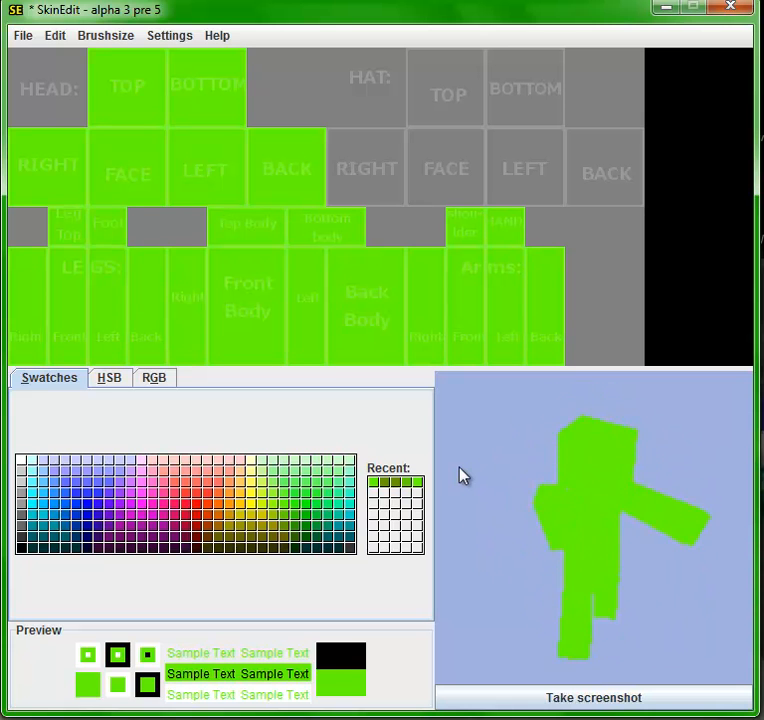
- Paint very dark brown hair with a 1px brush across the face's upper part and the head's right and left sides, sloping down toward the back
click(219, 516)
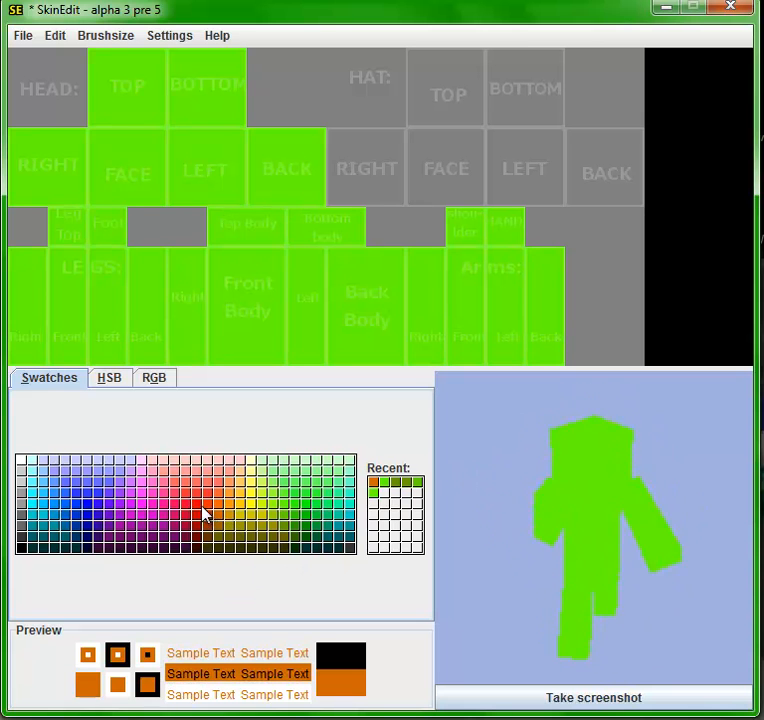
click(199, 537)
click(199, 549)
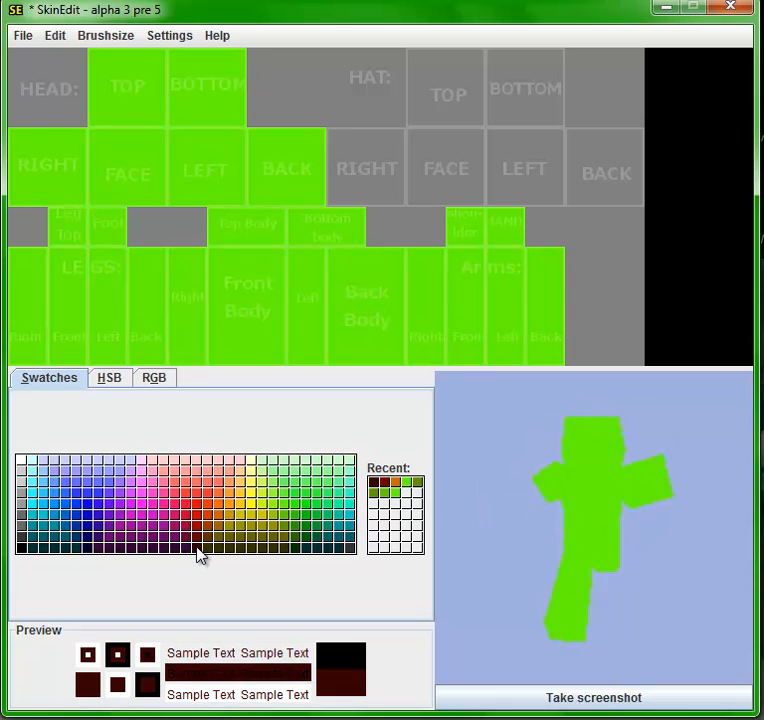
click(132, 38)
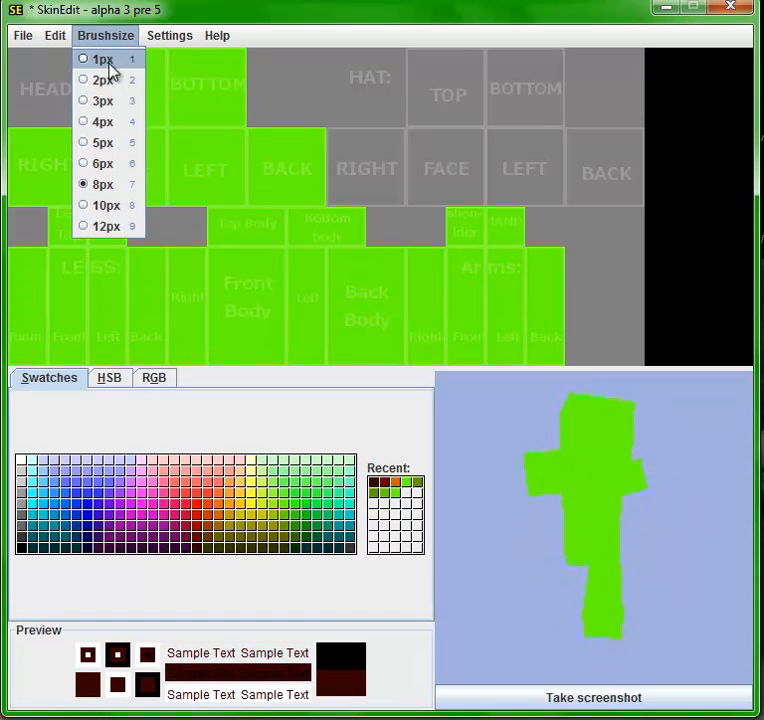
click(111, 64)
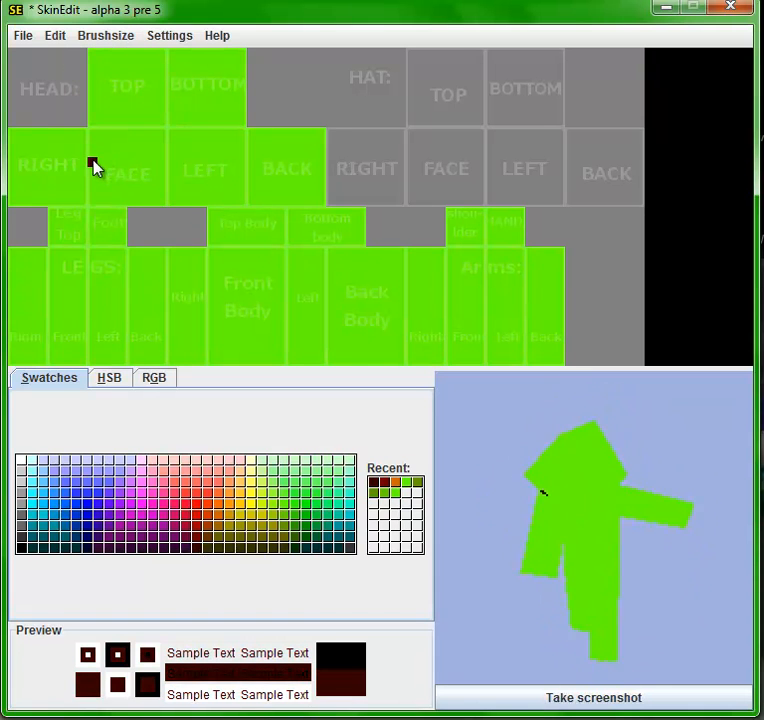
mouse_move(93, 162)
mouse_down()
mouse_move(156, 150)
mouse_move(160, 158)
mouse_move(161, 130)
mouse_move(119, 137)
mouse_move(94, 130)
mouse_move(93, 143)
mouse_move(156, 143)
mouse_move(98, 143)
mouse_move(53, 170)
mouse_up()
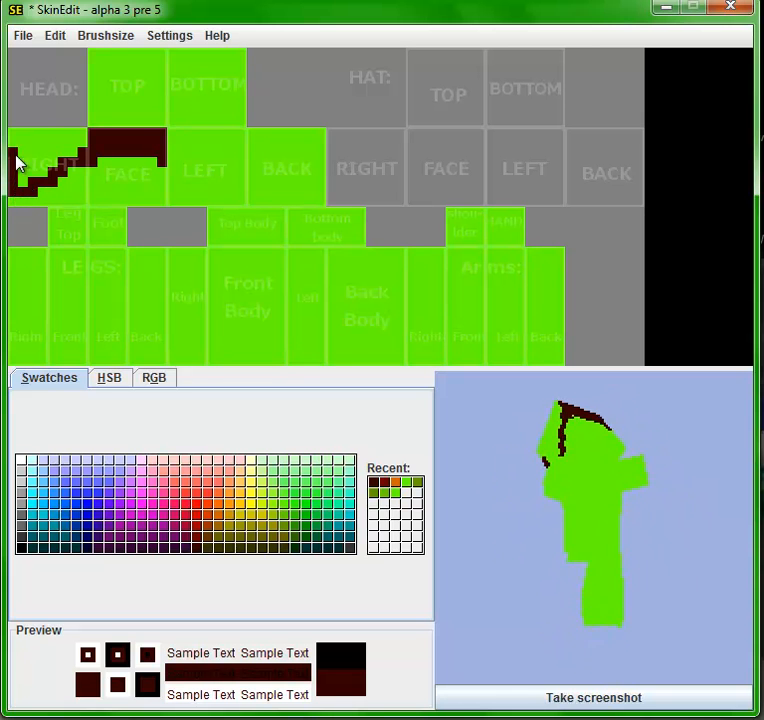
mouse_move(85, 143)
mouse_down()
mouse_move(27, 143)
mouse_move(35, 178)
mouse_up()
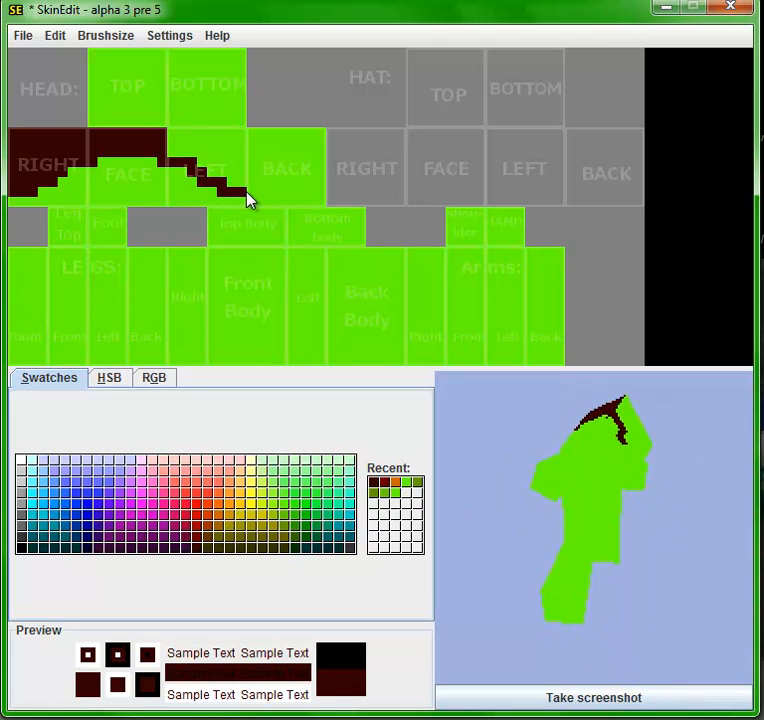
mouse_move(240, 199)
mouse_down()
mouse_move(240, 137)
mouse_move(243, 187)
mouse_move(212, 172)
mouse_move(230, 164)
mouse_move(199, 157)
mouse_move(234, 133)
mouse_up()
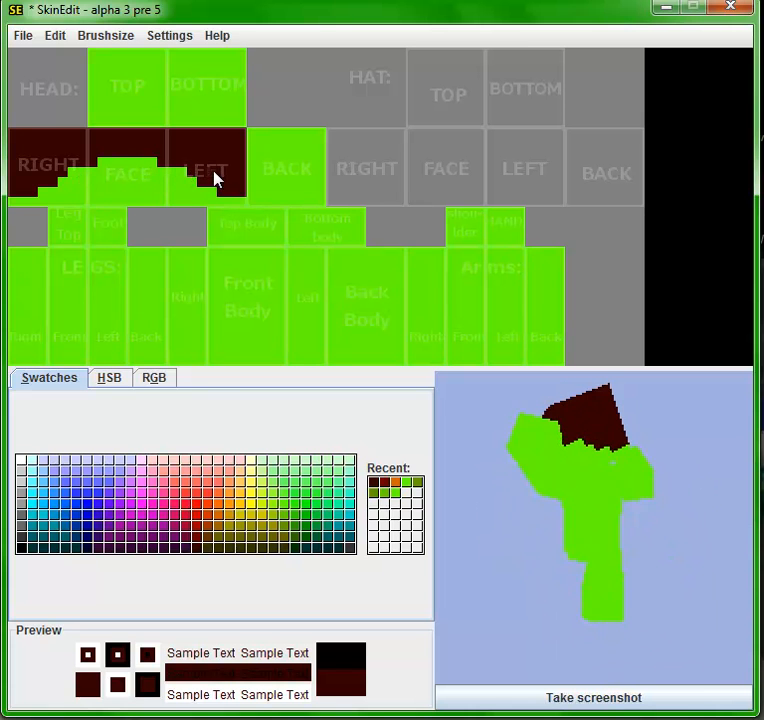
- Extend the dark brown hair over the back of the head except its lowest pixel row, and over the whole top
drag(252, 195, 331, 198)
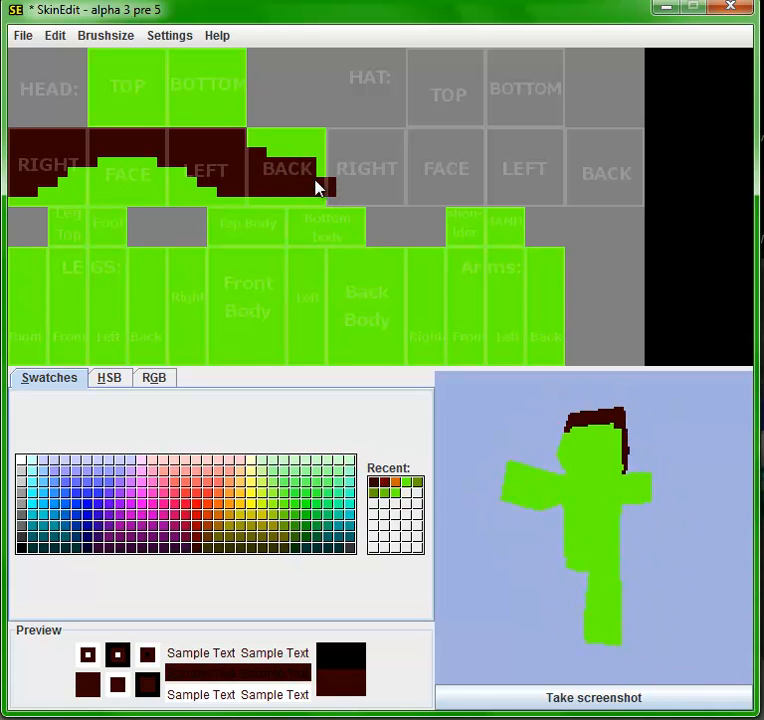
mouse_move(292, 143)
mouse_down()
mouse_move(253, 143)
mouse_move(317, 149)
mouse_move(312, 158)
mouse_move(268, 157)
mouse_move(307, 159)
mouse_up()
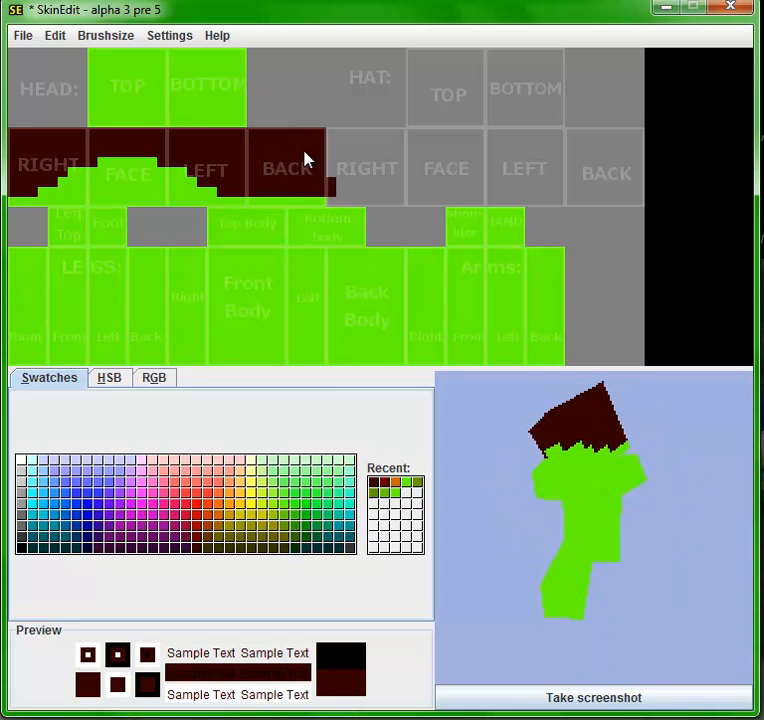
mouse_move(169, 102)
mouse_down()
mouse_move(164, 125)
mouse_move(161, 50)
mouse_move(105, 58)
mouse_up()
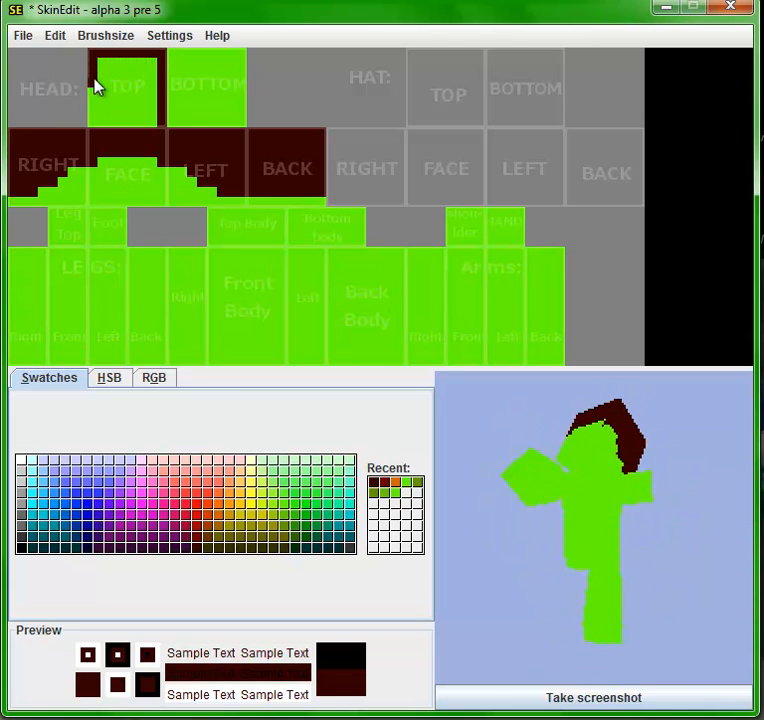
mouse_move(104, 128)
mouse_down()
mouse_move(106, 62)
mouse_move(111, 118)
mouse_move(141, 128)
mouse_move(160, 120)
mouse_move(149, 65)
mouse_move(152, 142)
mouse_move(157, 113)
mouse_move(137, 120)
mouse_move(128, 61)
mouse_up()
mouse_move(127, 122)
mouse_down()
mouse_move(133, 68)
mouse_move(138, 126)
mouse_up()
drag(519, 390, 532, 506)
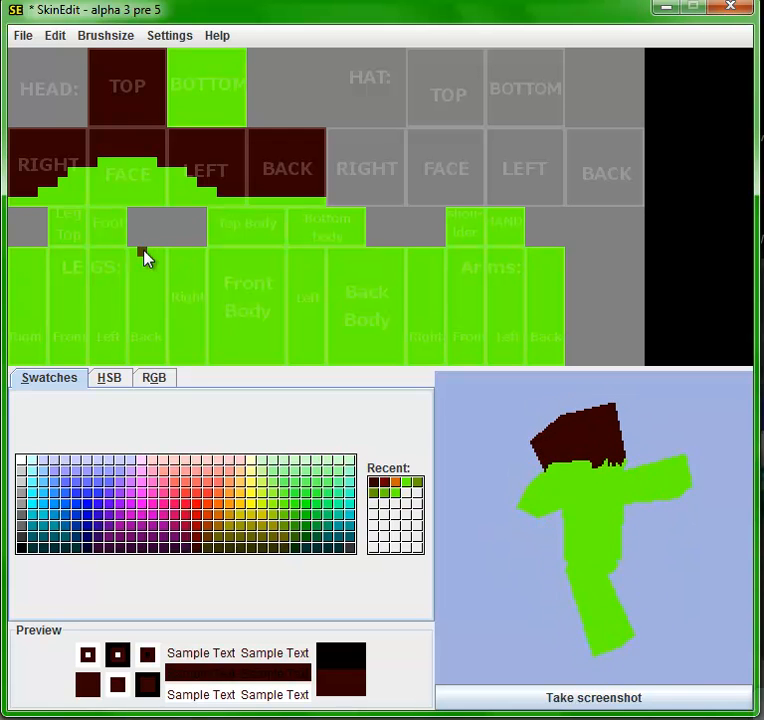
- Try white eyes with red pupils low on the face, and paint over them with the bright green skin colour
click(20, 462)
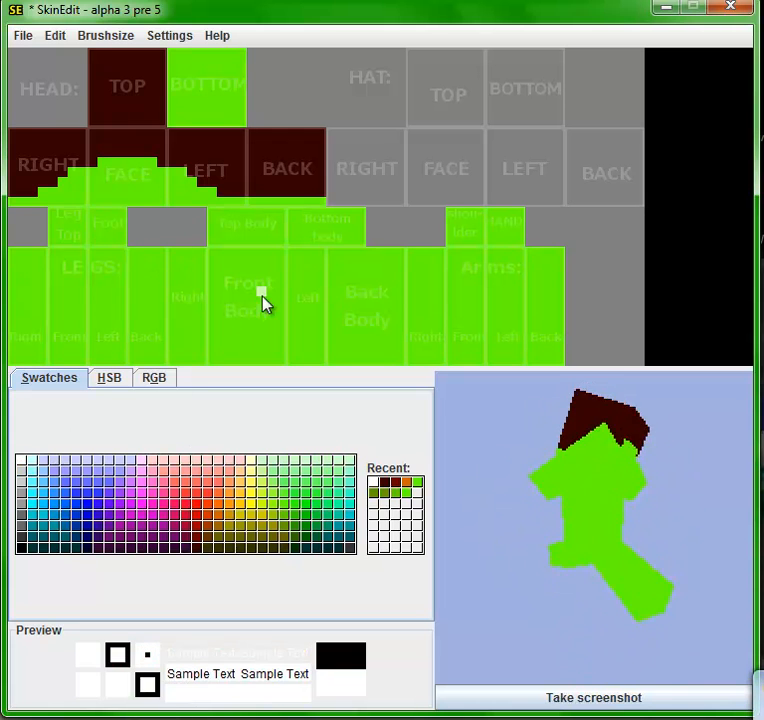
click(153, 184)
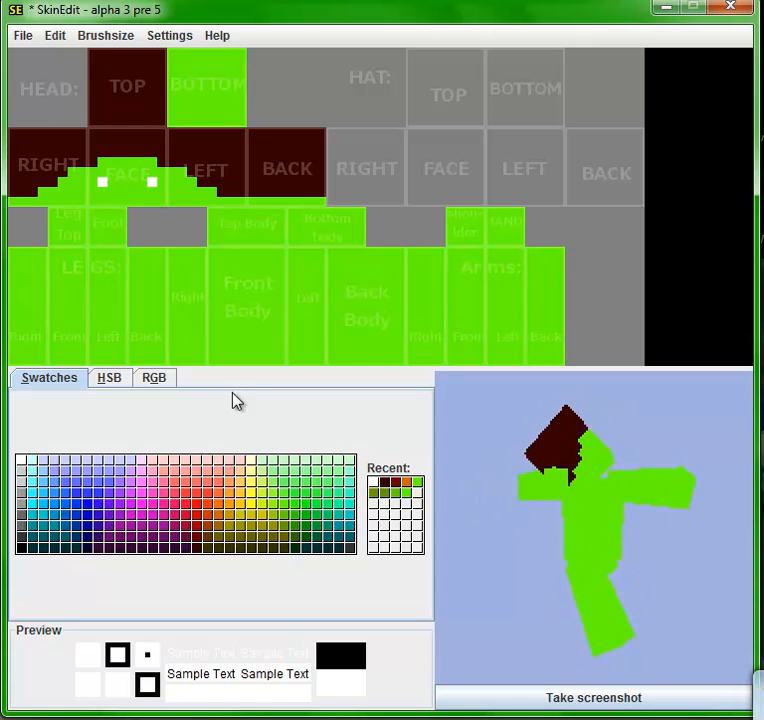
click(198, 508)
click(114, 190)
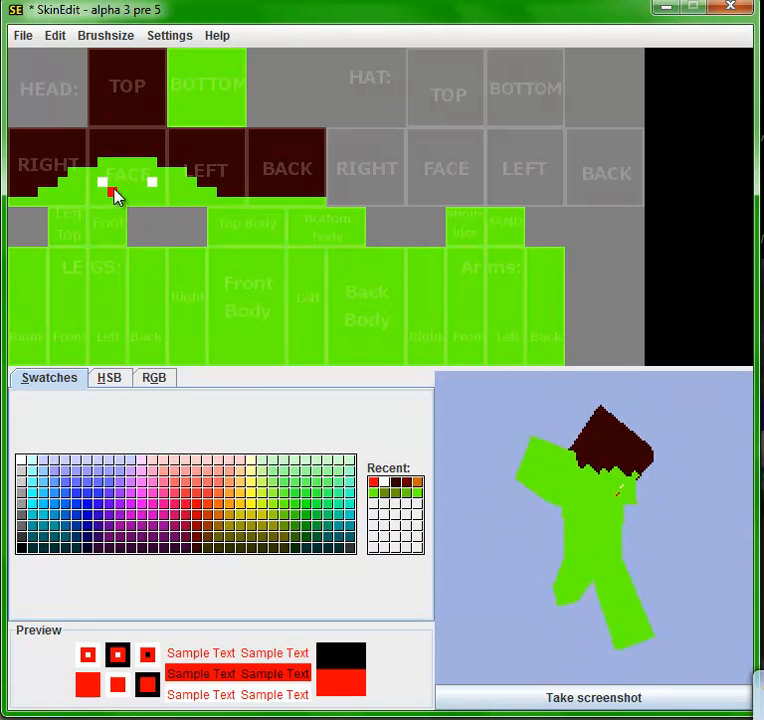
click(143, 185)
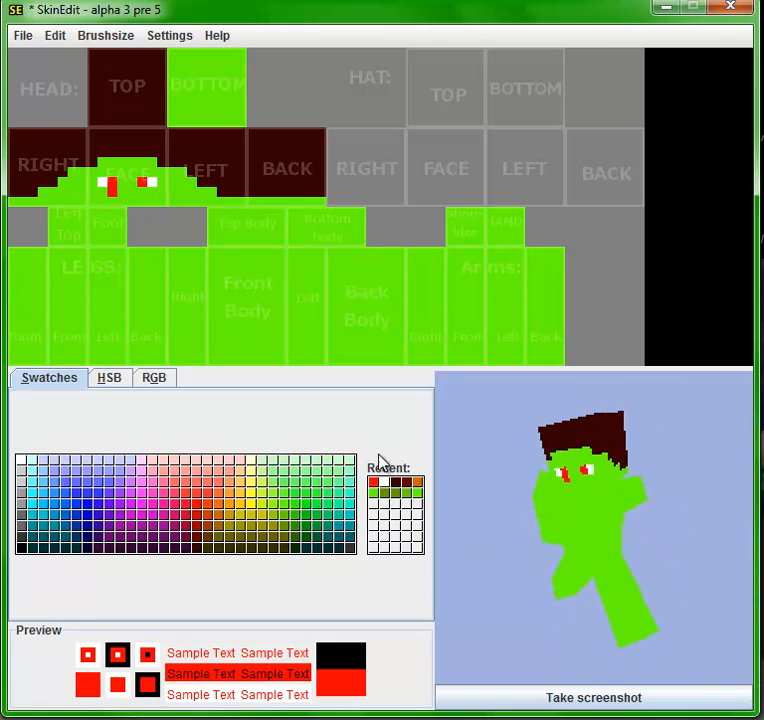
click(375, 494)
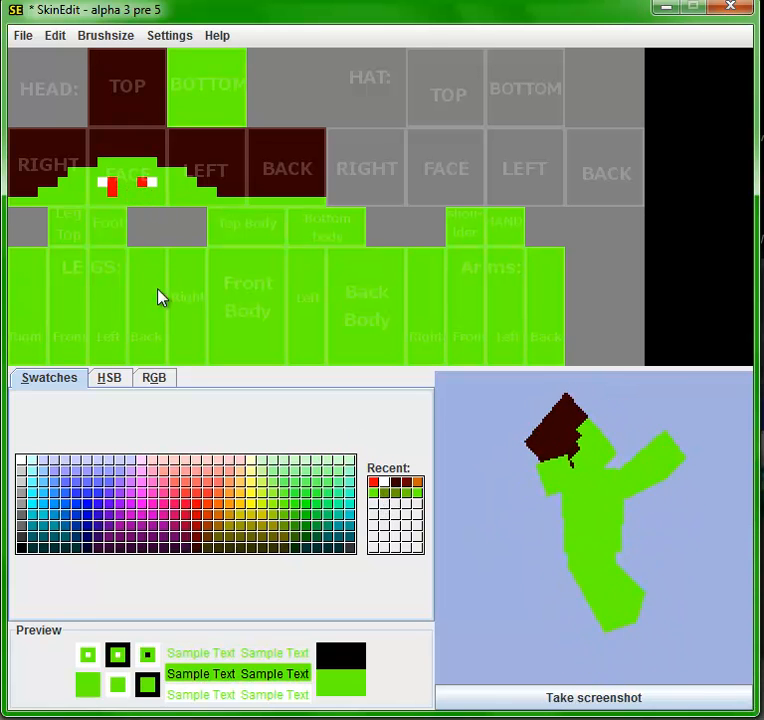
- Paint two white eye pixels near the face's outer edges, just below the hairline, with a red pupil pixel on each inner side
click(383, 482)
click(150, 173)
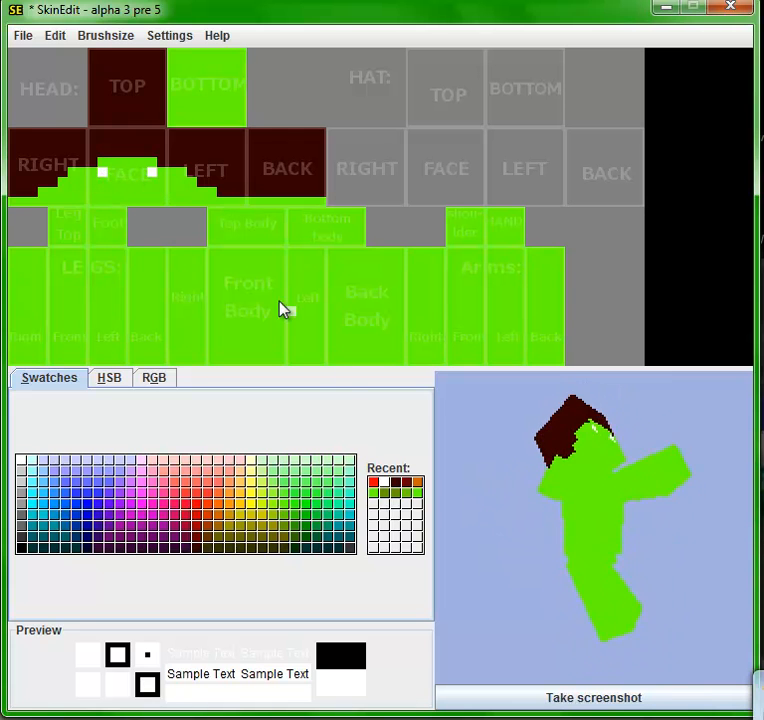
click(375, 483)
click(142, 172)
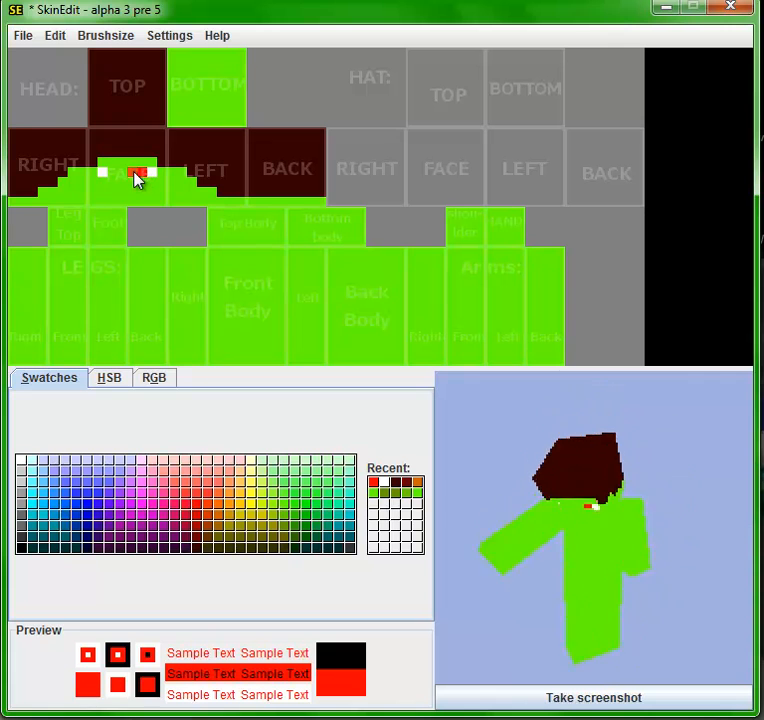
- Paint a white mouth two pixels wide centred low on the face, and inspect the preview model from several angles
click(385, 485)
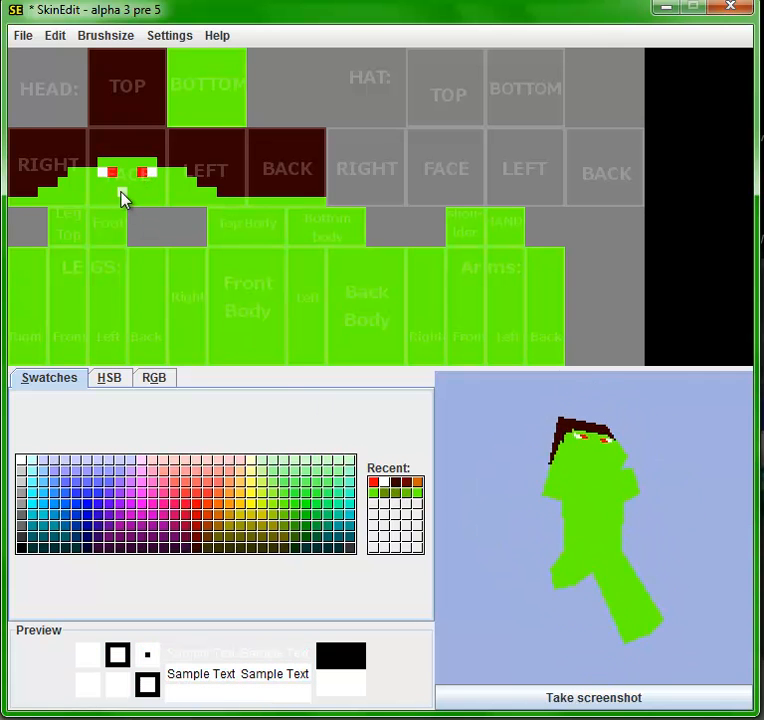
drag(121, 191, 130, 192)
drag(560, 541, 455, 500)
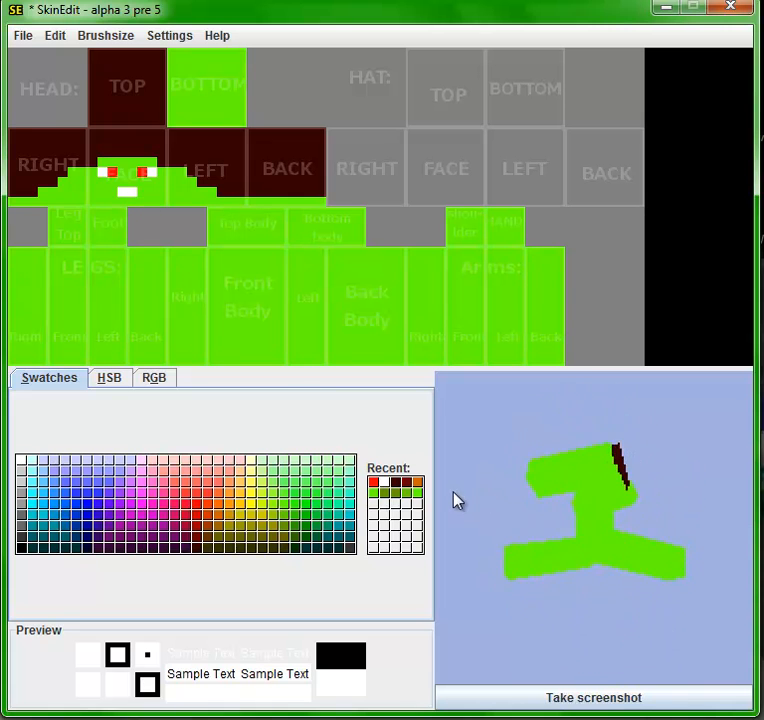
drag(548, 573, 648, 552)
drag(560, 528, 440, 500)
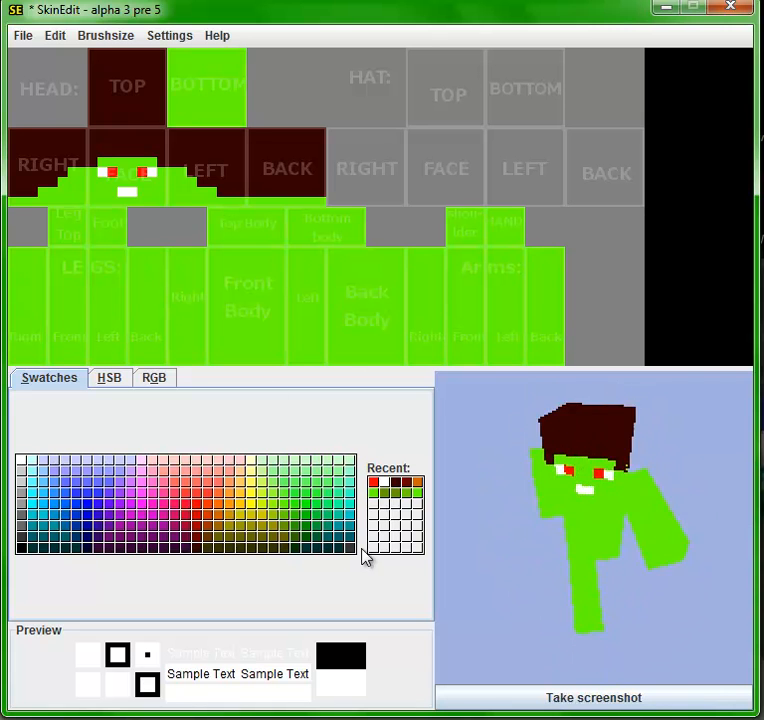
- Paint irregular reddish-brown patches over the front body, leaving green gaps between them
click(417, 483)
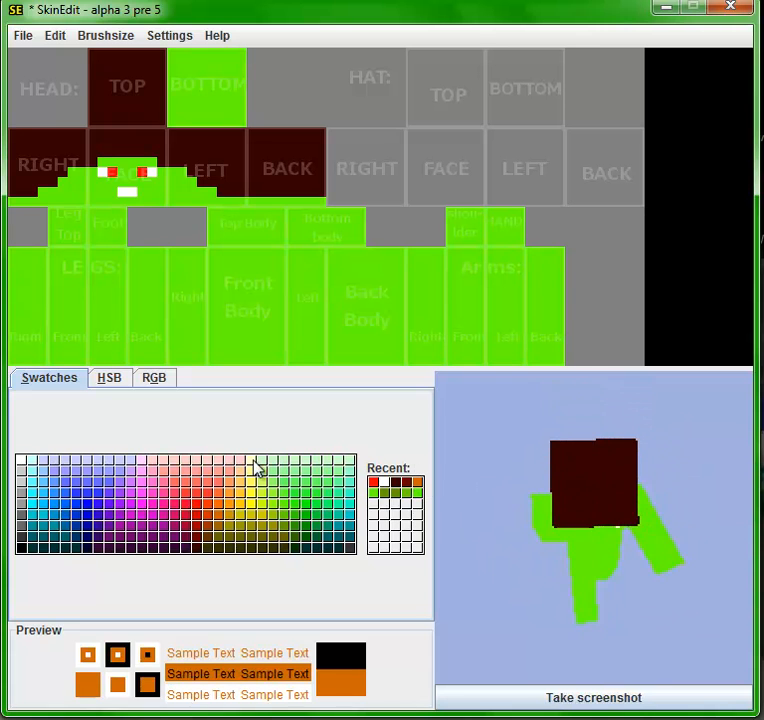
click(211, 531)
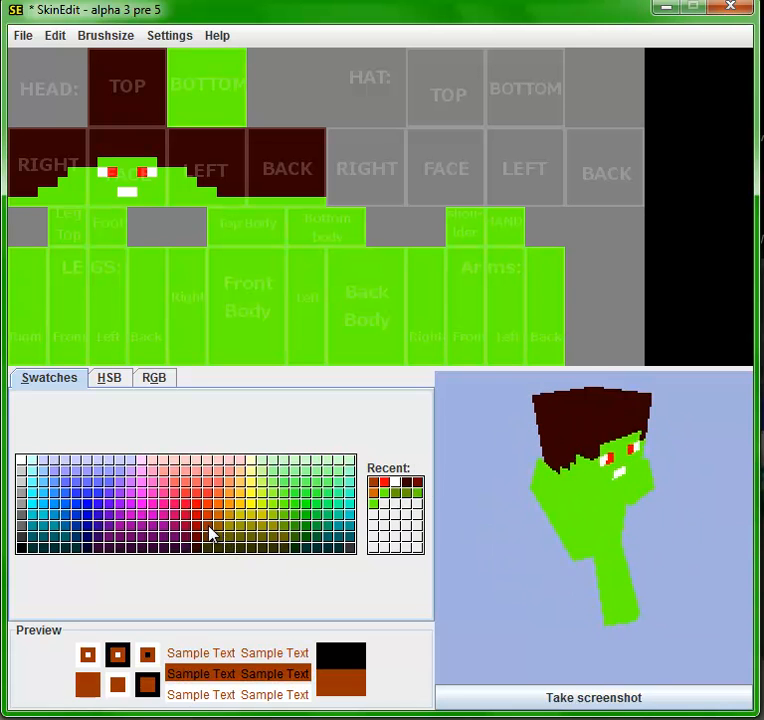
click(221, 251)
drag(213, 249, 214, 290)
mouse_move(226, 350)
mouse_down()
mouse_move(217, 249)
mouse_move(222, 300)
mouse_move(229, 277)
mouse_move(249, 291)
mouse_move(232, 320)
mouse_move(279, 251)
mouse_move(278, 281)
mouse_move(268, 287)
mouse_move(280, 290)
mouse_move(279, 318)
mouse_move(250, 340)
mouse_move(254, 322)
mouse_move(281, 352)
mouse_move(220, 365)
mouse_up()
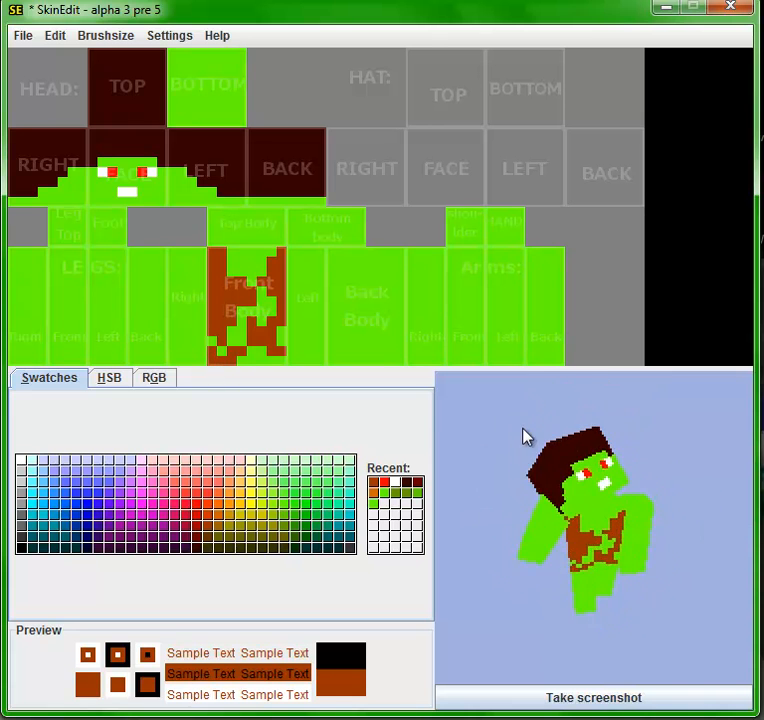
click(381, 361)
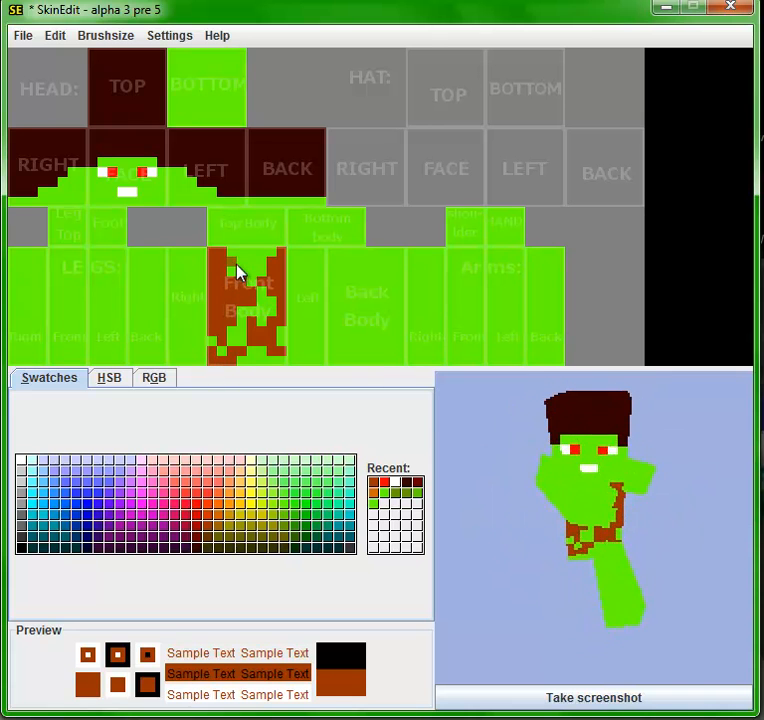
drag(236, 263, 240, 271)
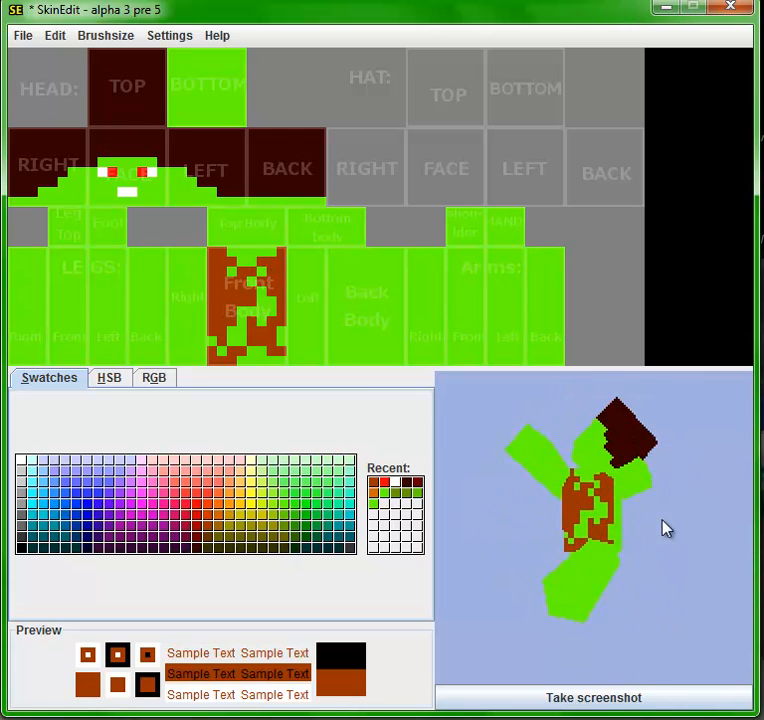
- Extend the reddish-brown patches over the left side of the body and along the right side's edge bordering the front
drag(288, 254, 294, 317)
click(294, 351)
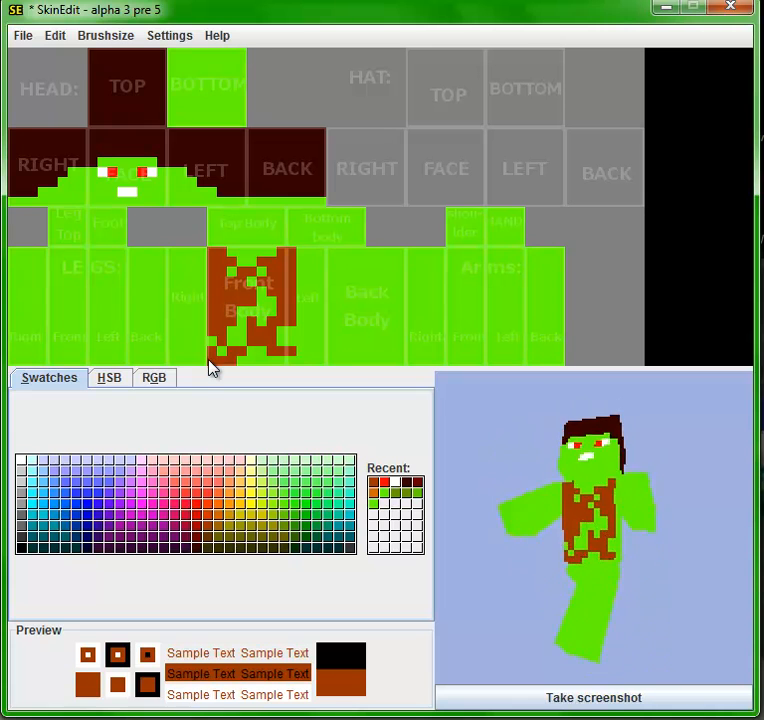
drag(205, 354, 205, 248)
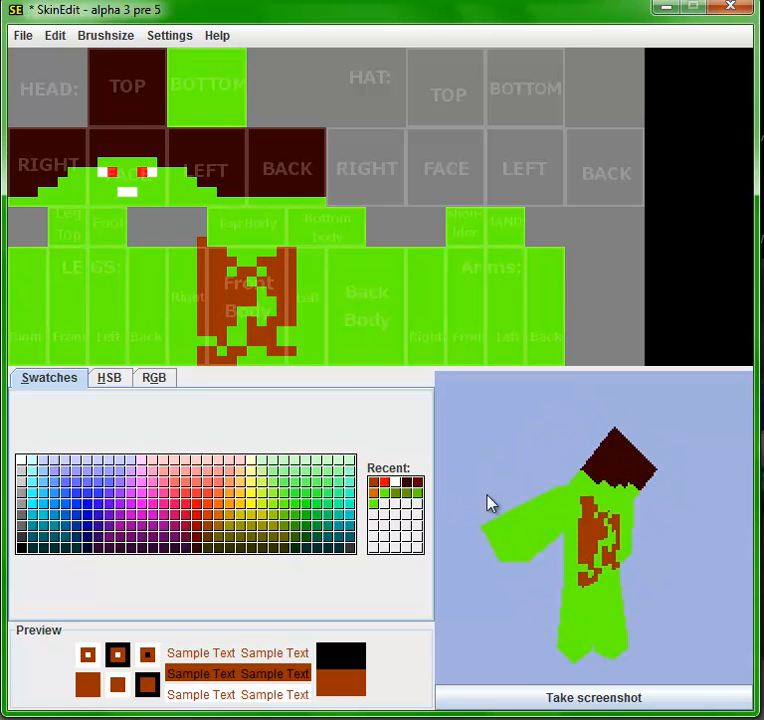
click(314, 352)
click(321, 359)
mouse_move(319, 320)
mouse_down()
mouse_move(319, 292)
mouse_move(303, 266)
mouse_up()
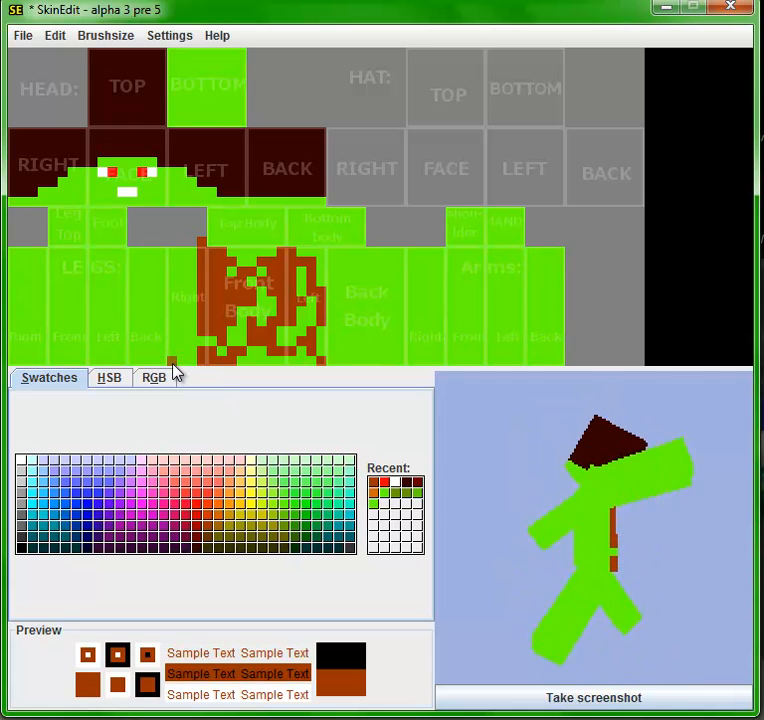
- Paint ragged reddish-brown patches over the rest of the body's right side, leaving green gaps
drag(181, 354, 182, 333)
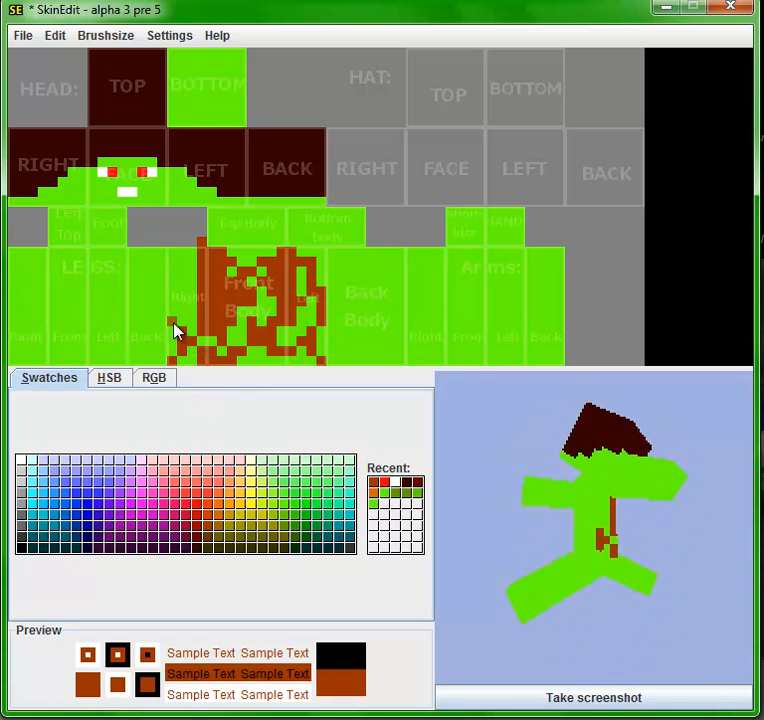
mouse_move(172, 322)
mouse_down()
mouse_move(173, 297)
mouse_move(185, 264)
mouse_move(193, 264)
mouse_up()
click(185, 284)
- Cover the back of the body with irregular reddish-brown patches, leaving scattered green pixels between them
drag(540, 455, 503, 466)
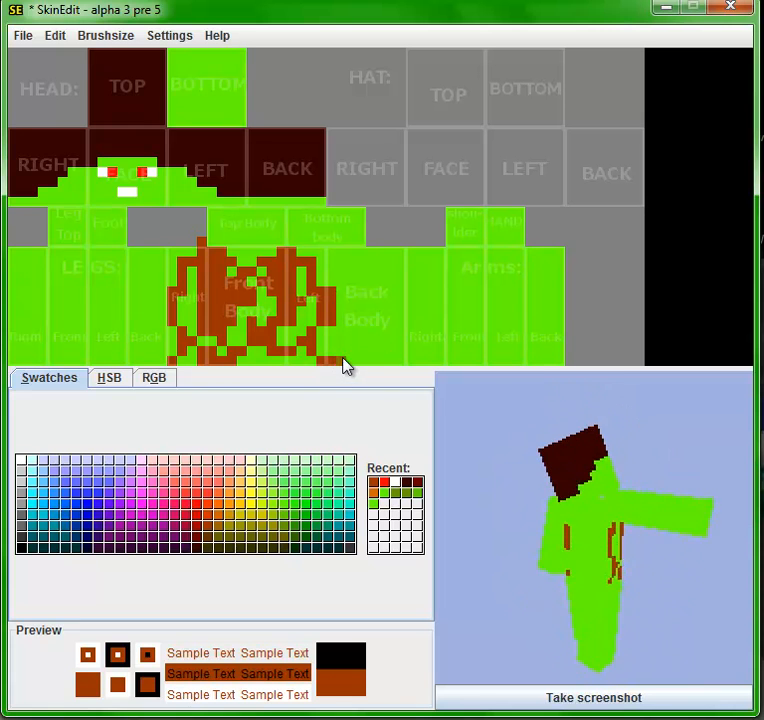
click(400, 360)
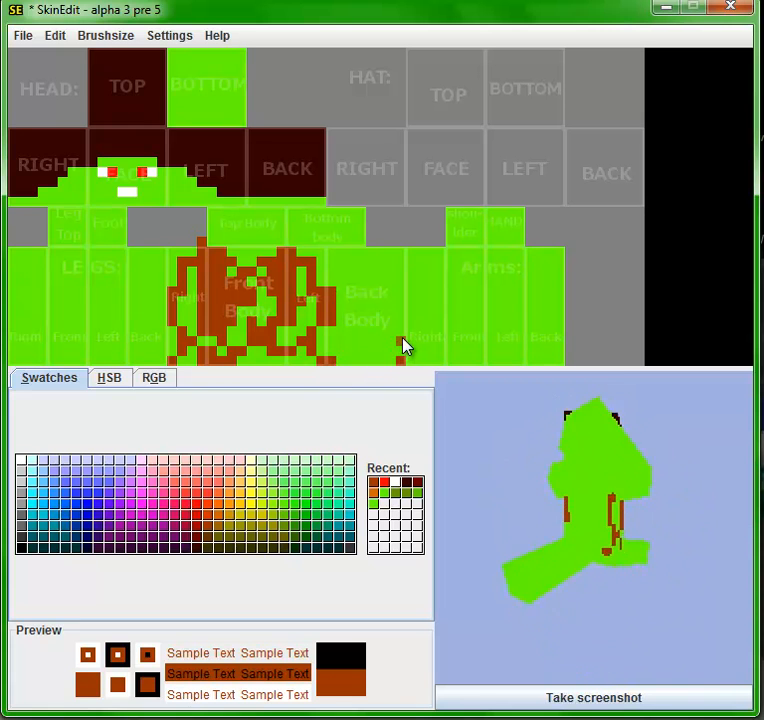
click(401, 334)
drag(402, 330, 403, 293)
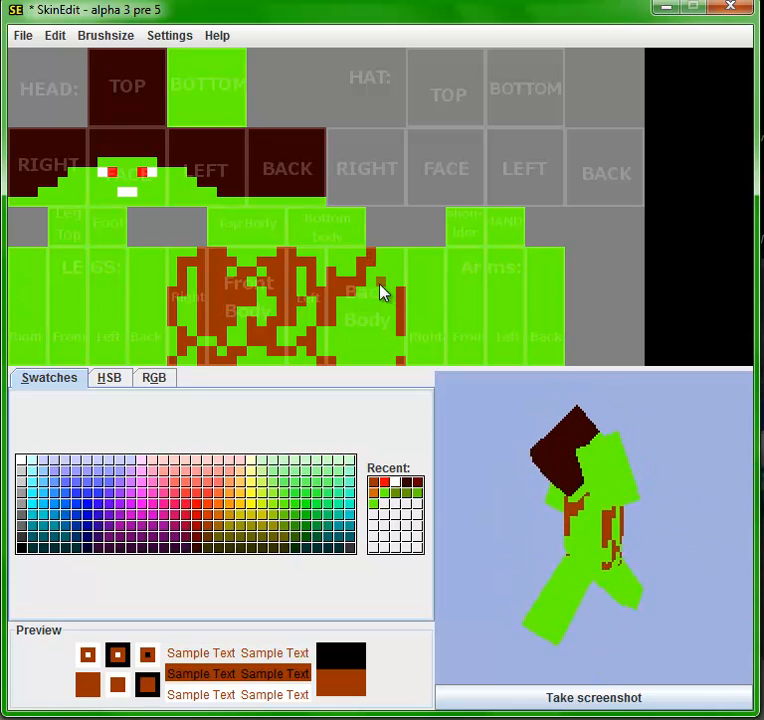
drag(375, 272, 393, 266)
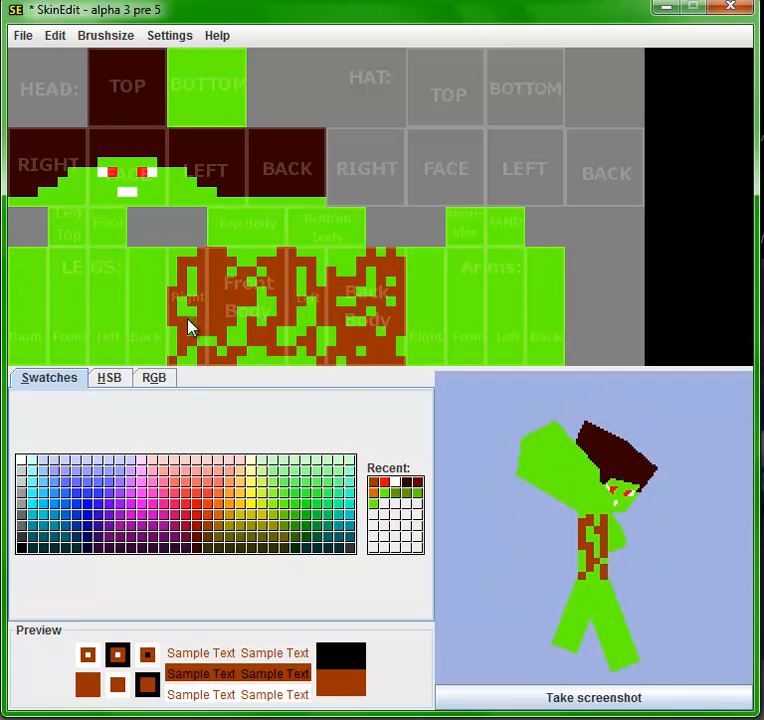
- Paint ragged reddish-brown sleeves on the right and front faces of the arms, keeping the lower ends green
click(421, 320)
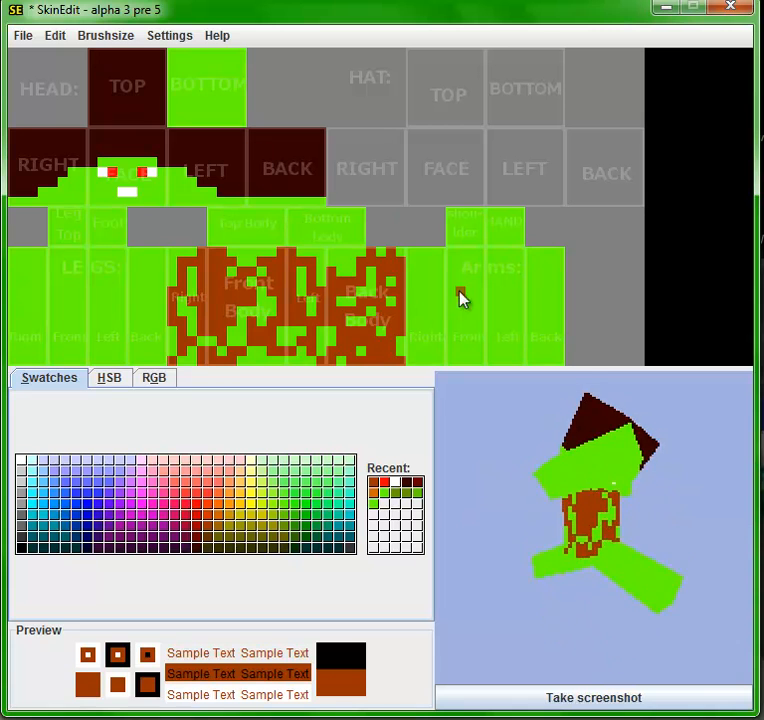
click(416, 253)
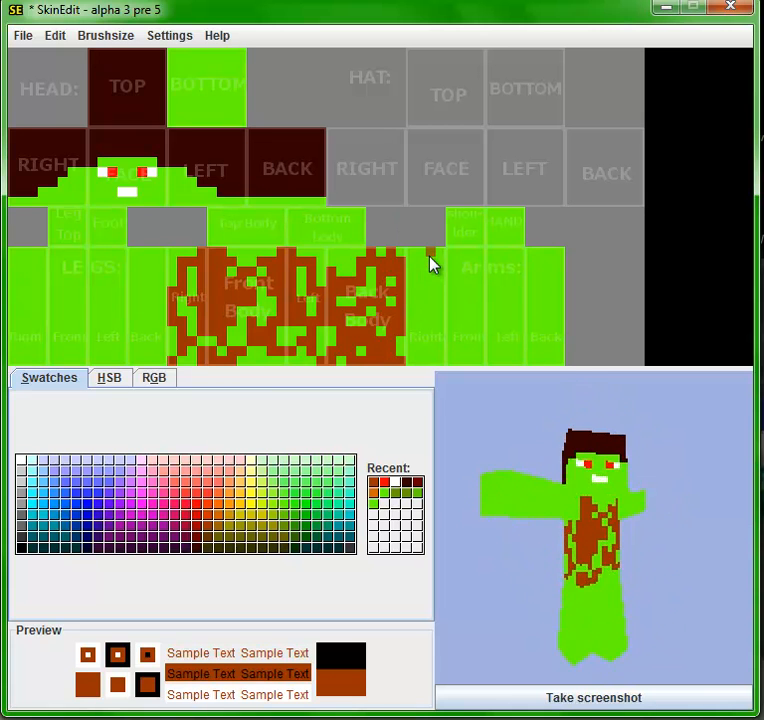
mouse_move(413, 256)
mouse_down()
mouse_move(441, 283)
mouse_move(413, 286)
mouse_move(426, 309)
mouse_move(418, 316)
mouse_move(440, 300)
mouse_move(435, 314)
mouse_move(407, 332)
mouse_move(457, 331)
mouse_up()
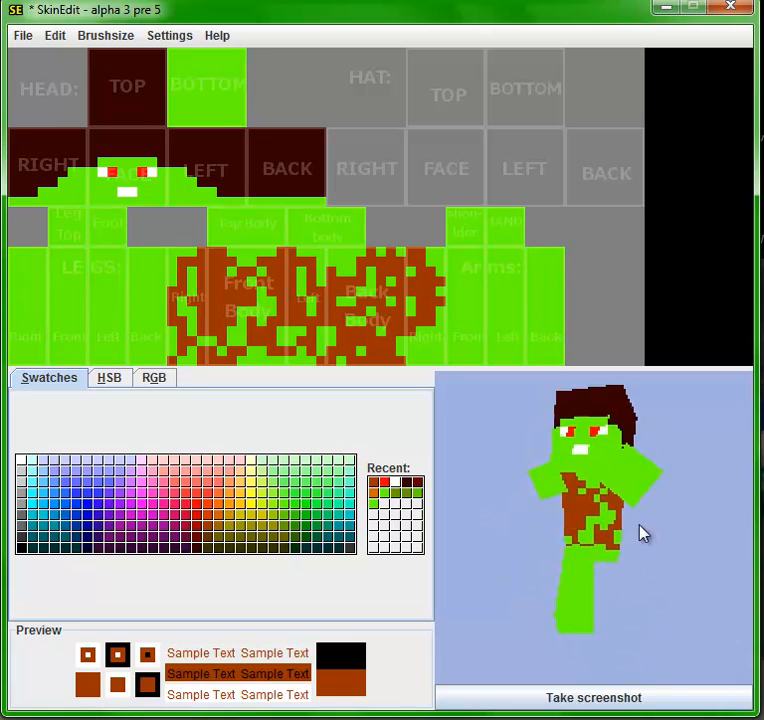
drag(648, 535, 596, 530)
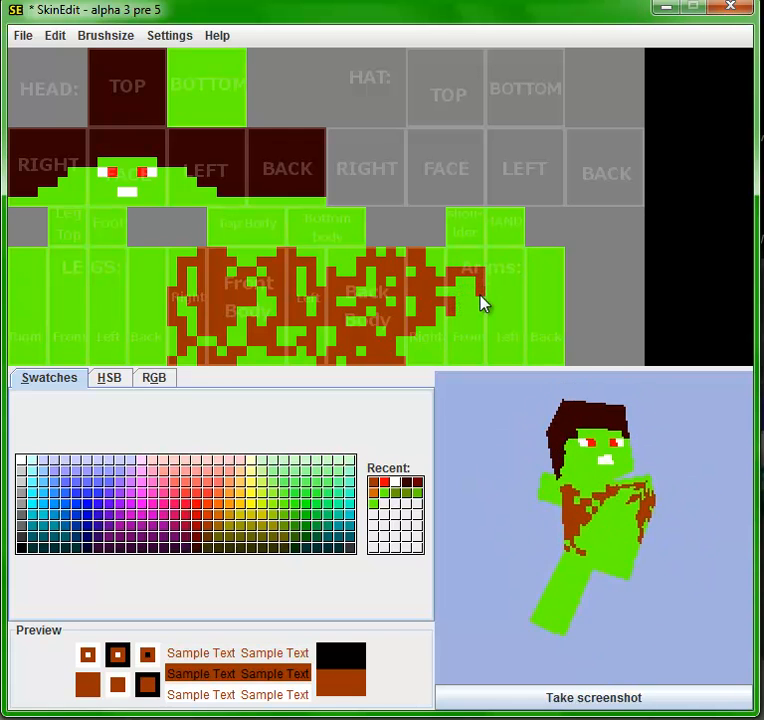
drag(471, 304, 464, 314)
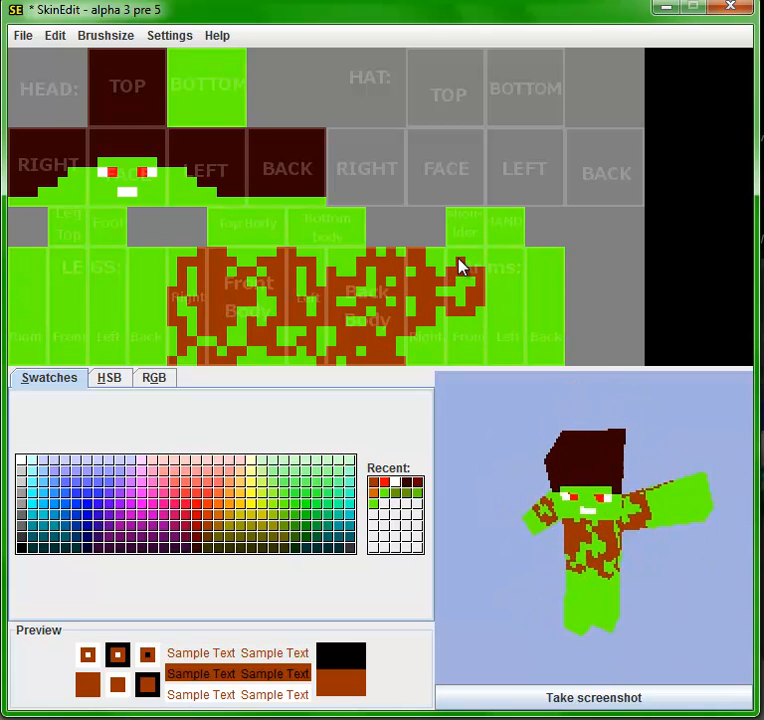
drag(462, 256, 474, 264)
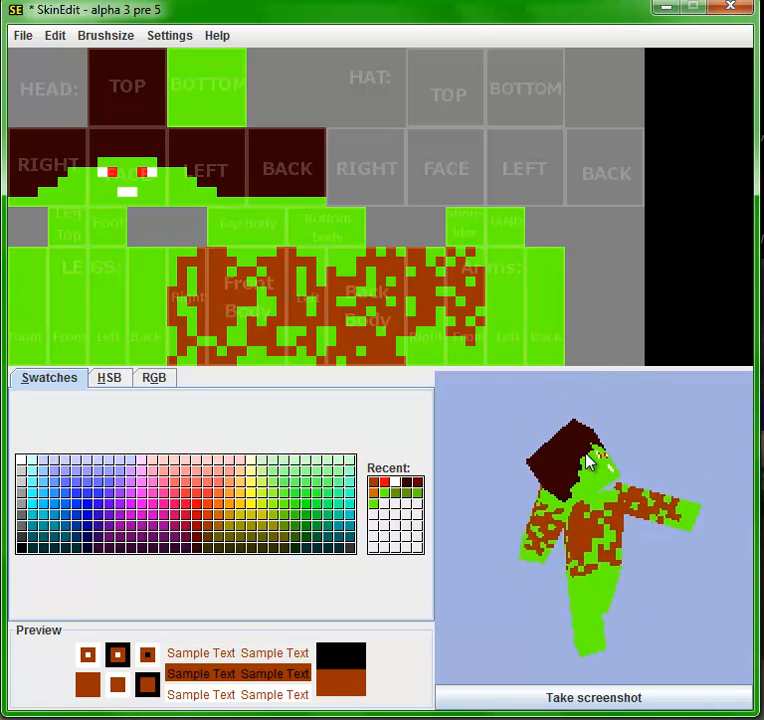
- Paint the shoulder area reddish-brown, leaving a few green pixels near its lower edge
click(451, 212)
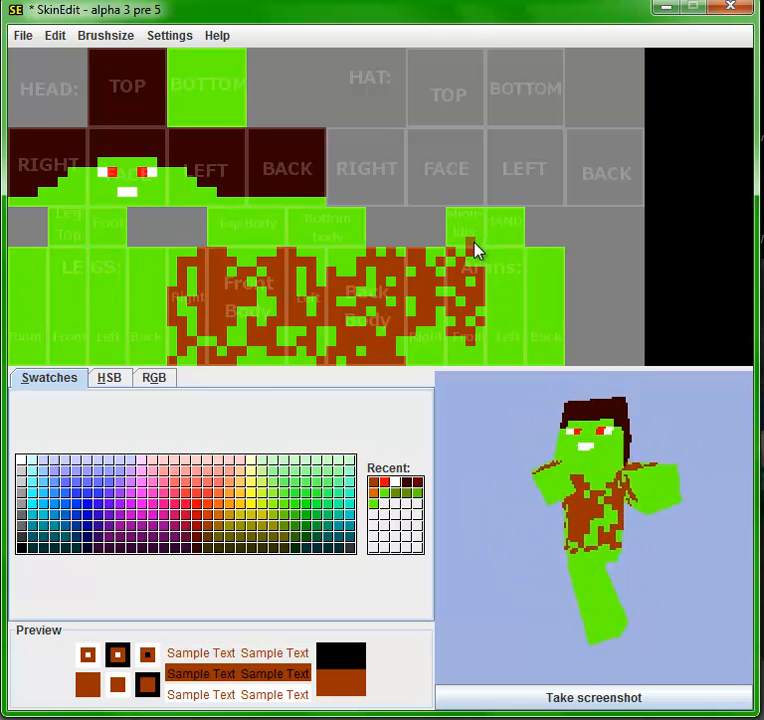
mouse_move(474, 244)
mouse_down()
mouse_move(474, 213)
mouse_move(452, 218)
mouse_move(451, 210)
mouse_up()
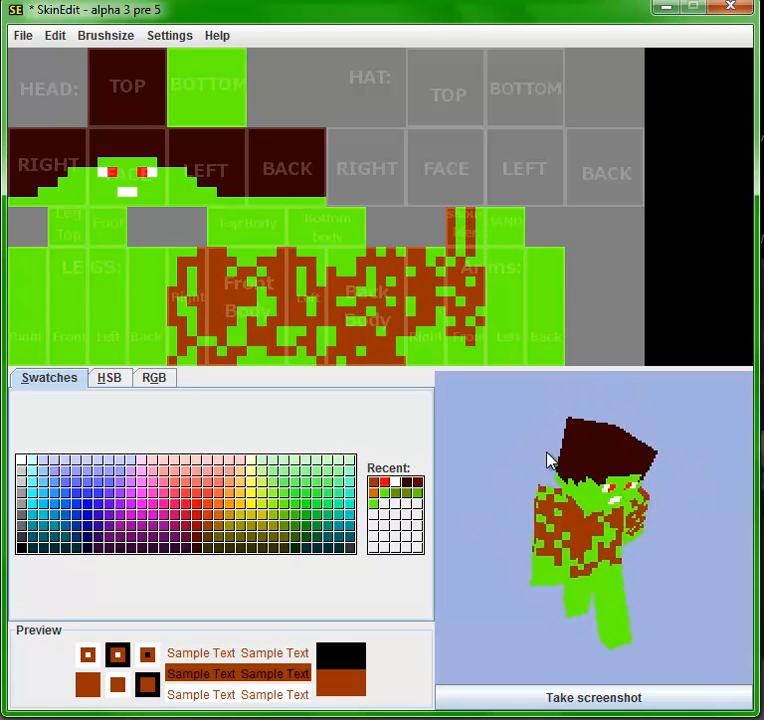
drag(463, 240, 460, 222)
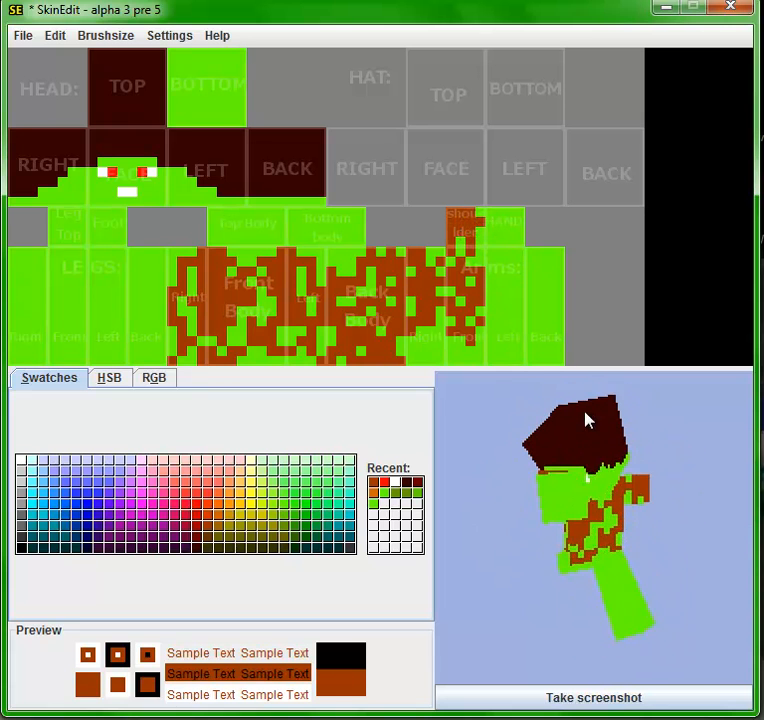
- Continue the ragged reddish-brown sleeves over the left and back faces of the arms, leaving the lower ends green
click(500, 331)
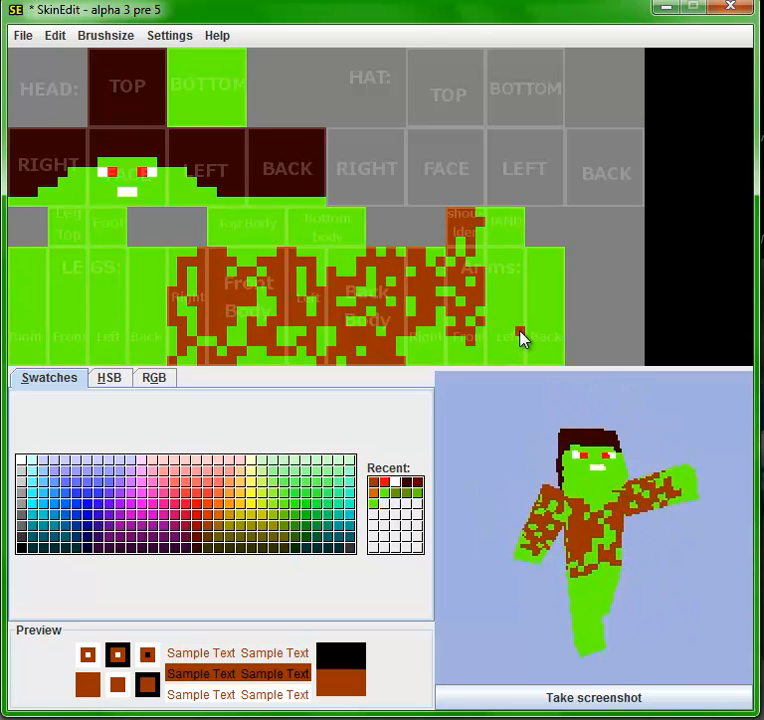
drag(520, 322, 505, 322)
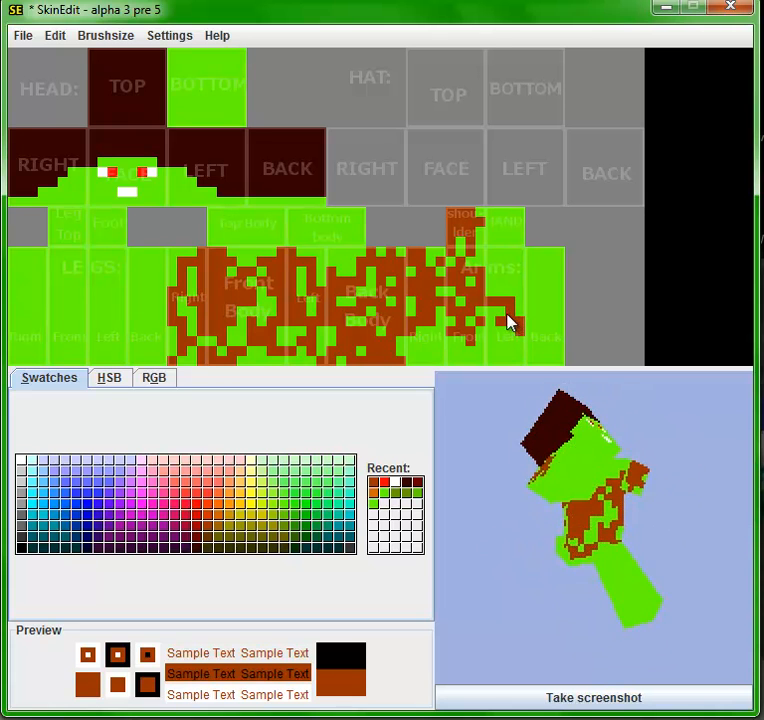
click(505, 311)
click(510, 363)
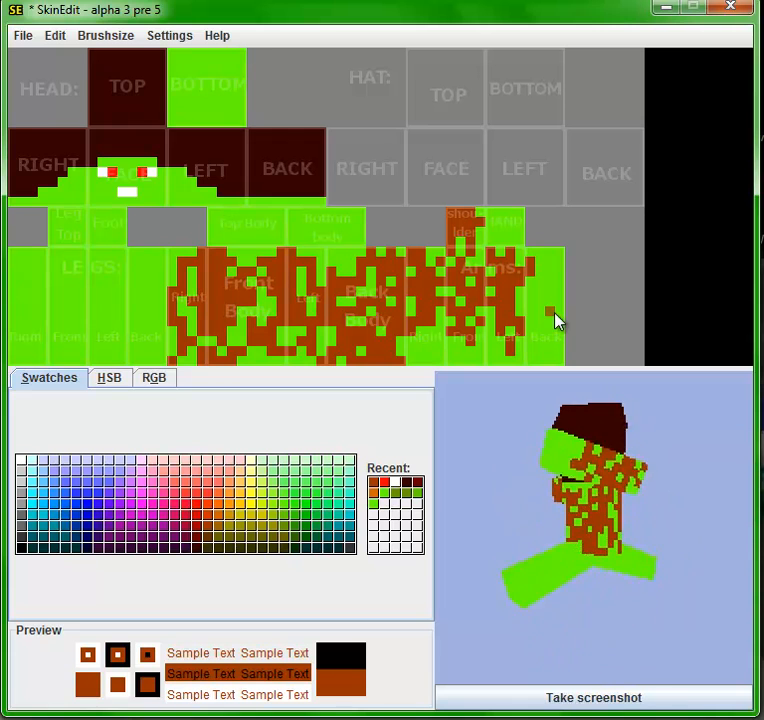
mouse_move(532, 264)
mouse_down()
mouse_move(541, 308)
mouse_move(531, 329)
mouse_move(551, 350)
mouse_move(559, 341)
mouse_move(550, 318)
mouse_move(560, 309)
mouse_move(560, 289)
mouse_up()
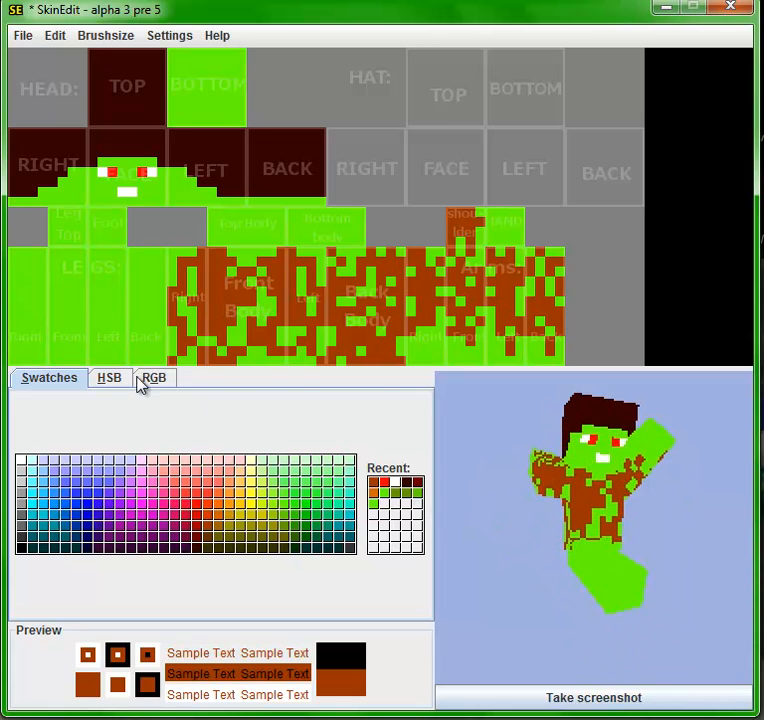
- Set a dark brown with hue 20, saturation 100 and brightness 36, and fill the leg top and all leg faces above the feet
click(108, 384)
mouse_move(56, 496)
mouse_down()
mouse_move(55, 534)
mouse_move(46, 542)
mouse_up()
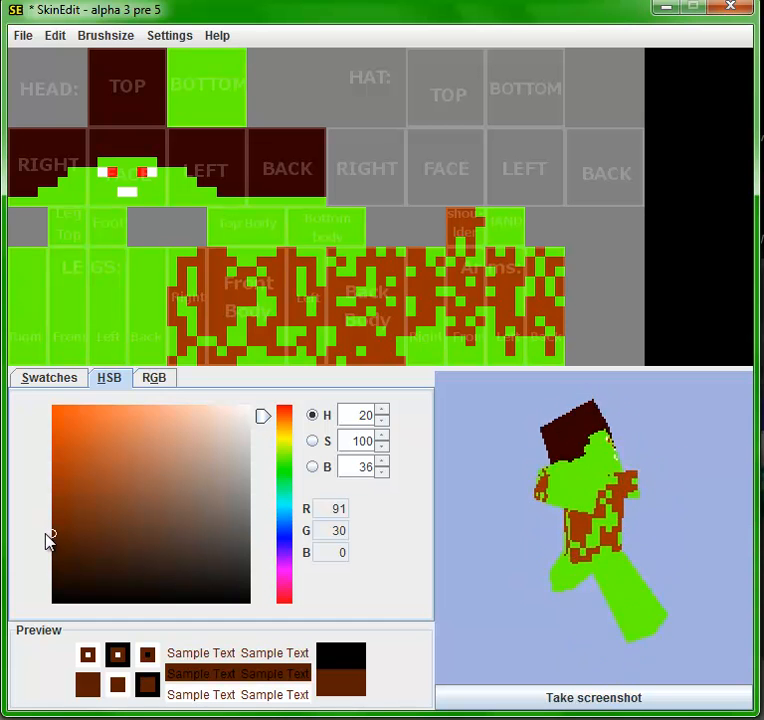
click(53, 385)
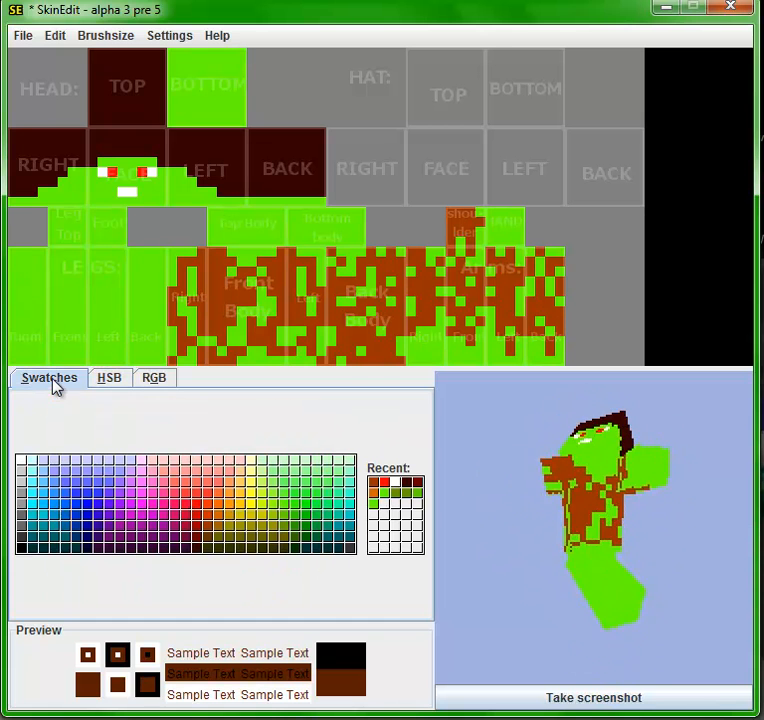
mouse_move(12, 251)
mouse_down()
mouse_move(41, 336)
mouse_move(13, 330)
mouse_move(19, 259)
mouse_move(26, 259)
mouse_move(24, 329)
mouse_move(34, 318)
mouse_move(38, 256)
mouse_move(155, 258)
mouse_move(137, 255)
mouse_move(167, 268)
mouse_up()
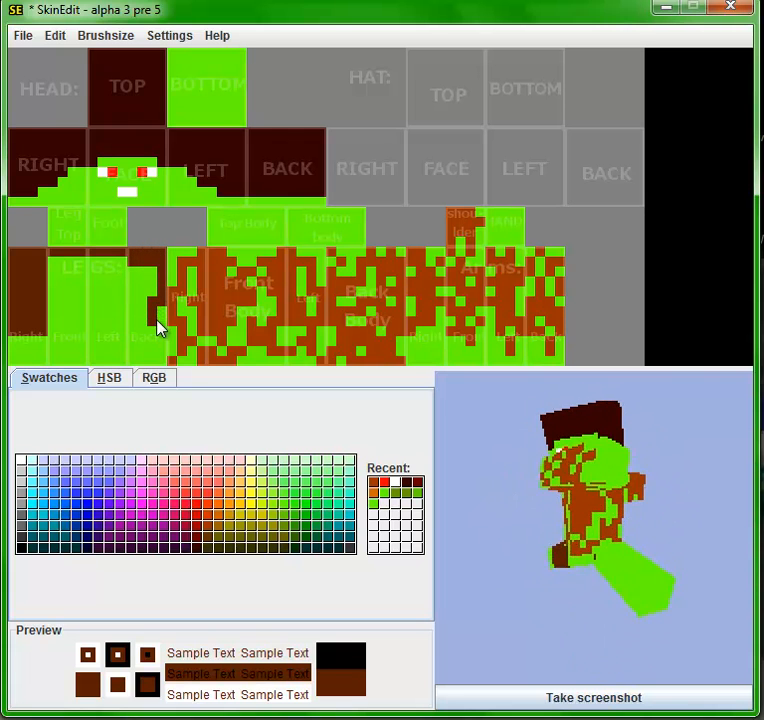
drag(158, 325, 55, 335)
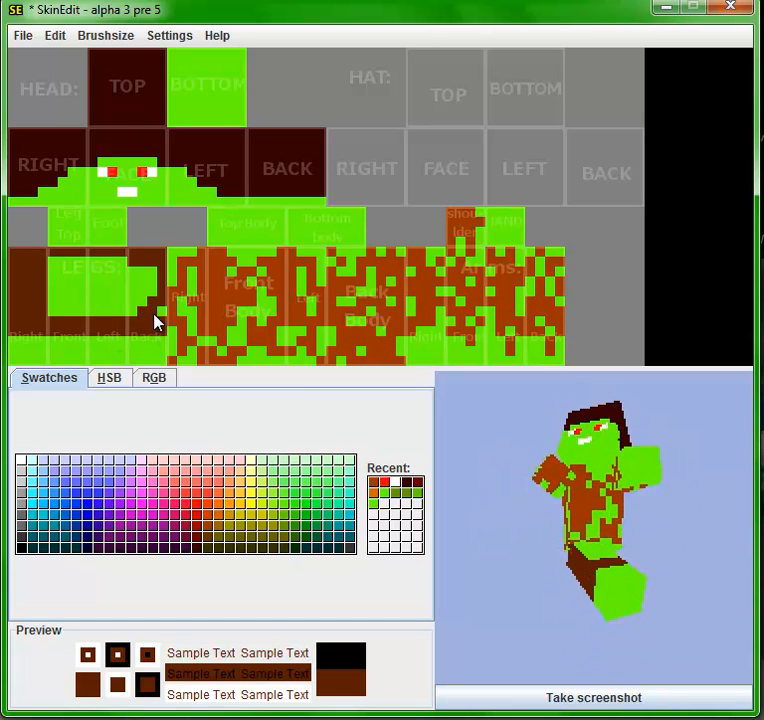
mouse_move(163, 310)
mouse_down()
mouse_move(149, 261)
mouse_move(143, 308)
mouse_move(151, 265)
mouse_move(143, 307)
mouse_move(127, 281)
mouse_move(134, 268)
mouse_move(132, 323)
mouse_move(75, 318)
mouse_up()
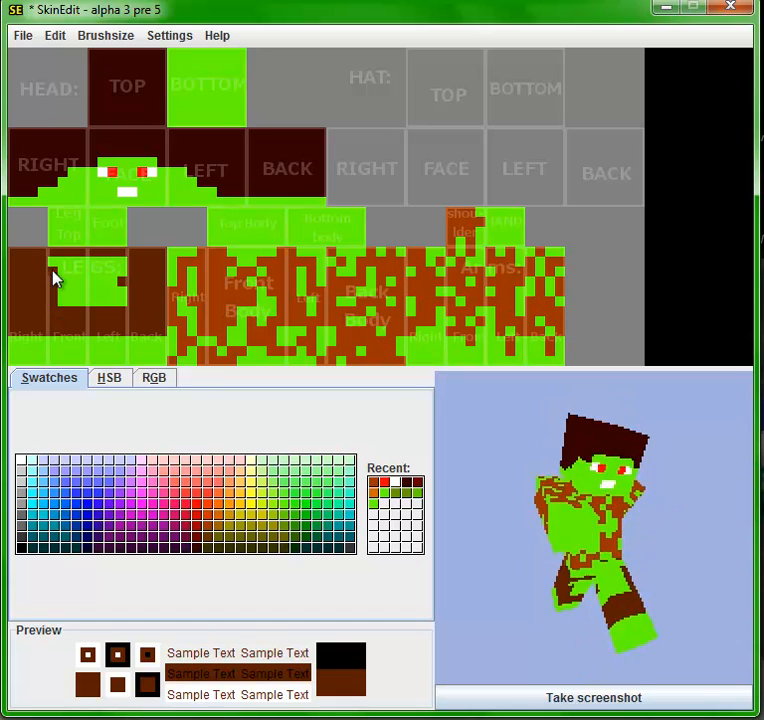
mouse_move(104, 263)
mouse_down()
mouse_move(124, 313)
mouse_move(63, 300)
mouse_move(125, 307)
mouse_move(117, 270)
mouse_move(110, 296)
mouse_move(76, 290)
mouse_move(62, 272)
mouse_move(60, 285)
mouse_move(95, 282)
mouse_up()
mouse_move(84, 223)
mouse_down()
mouse_move(60, 218)
mouse_move(57, 239)
mouse_move(77, 218)
mouse_up()
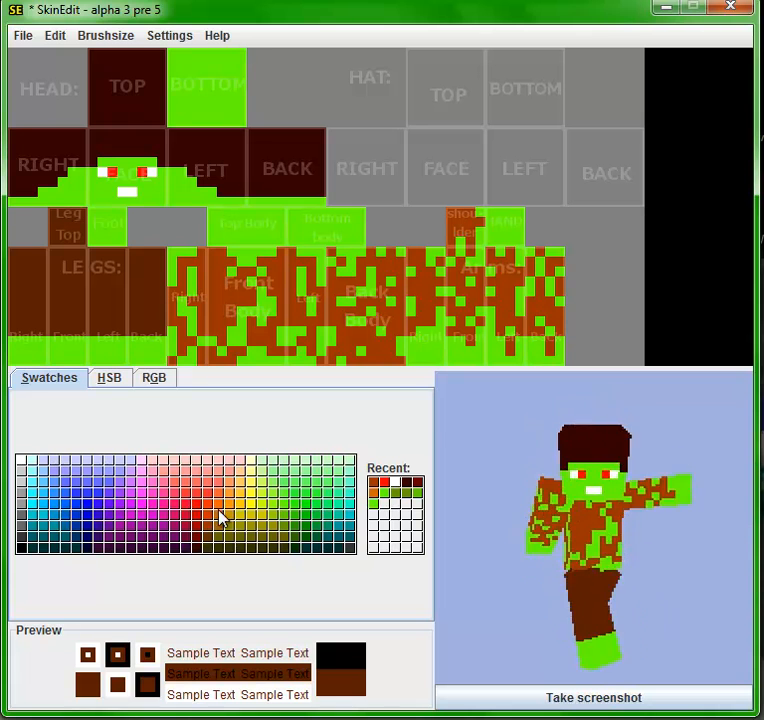
- Paint dark grey shoes across the lowest three pixel rows of all leg faces and over the foot area
click(20, 527)
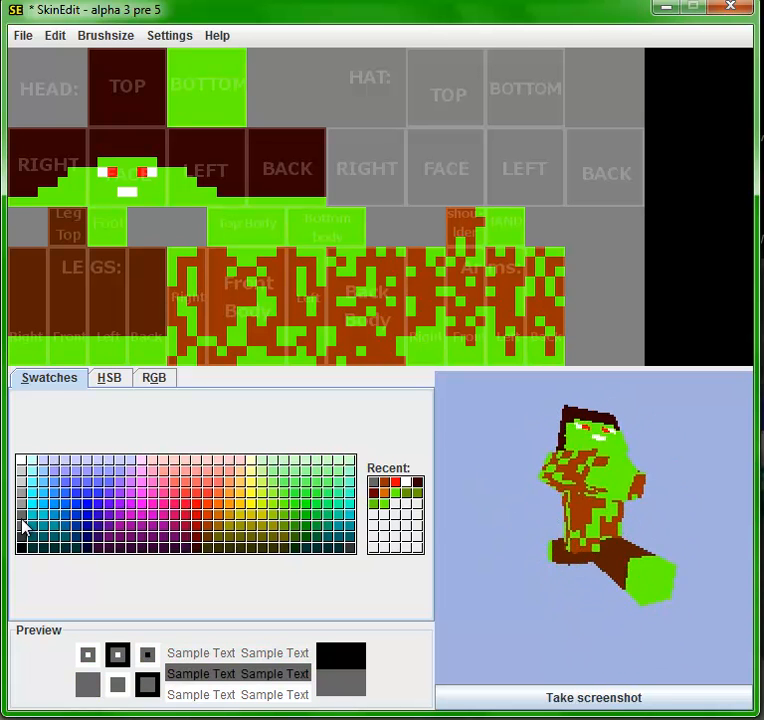
mouse_move(14, 353)
mouse_down()
mouse_move(24, 362)
mouse_move(163, 361)
mouse_up()
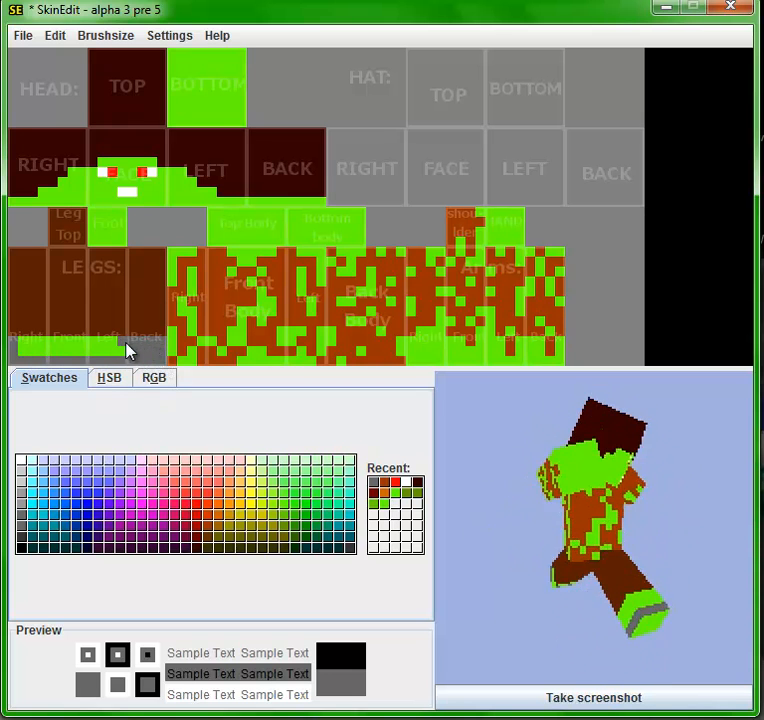
drag(24, 353, 118, 360)
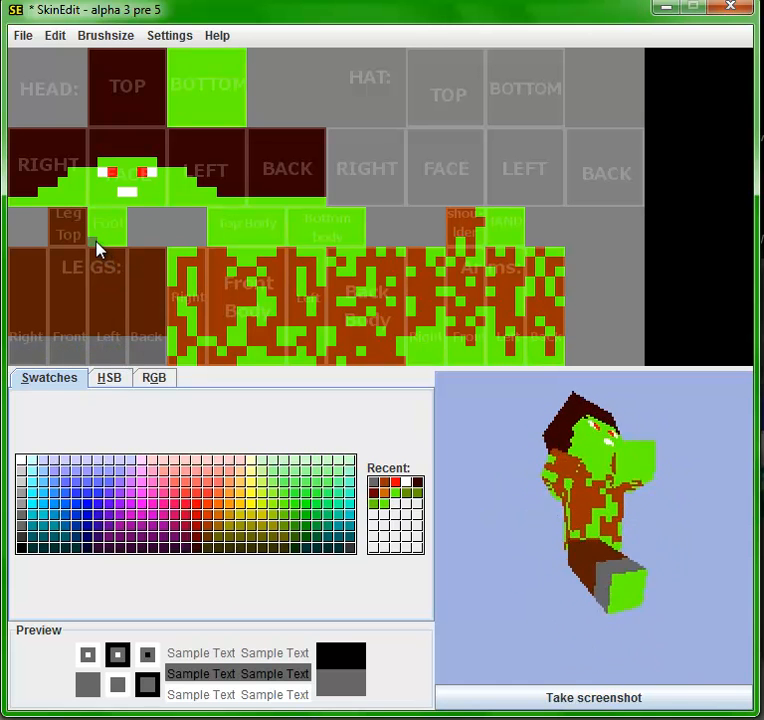
mouse_move(109, 241)
mouse_down()
mouse_move(123, 238)
mouse_move(111, 213)
mouse_move(95, 233)
mouse_move(99, 214)
mouse_move(109, 235)
mouse_move(102, 237)
mouse_up()
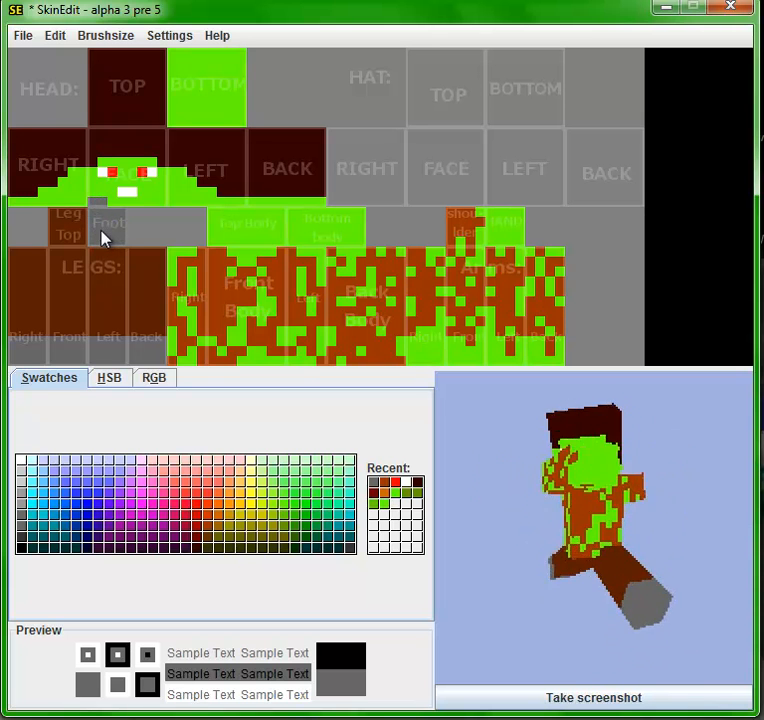
- Restore the bright green on the chin and paint ragged green holes into the trousers on the legs' right and front faces
click(395, 494)
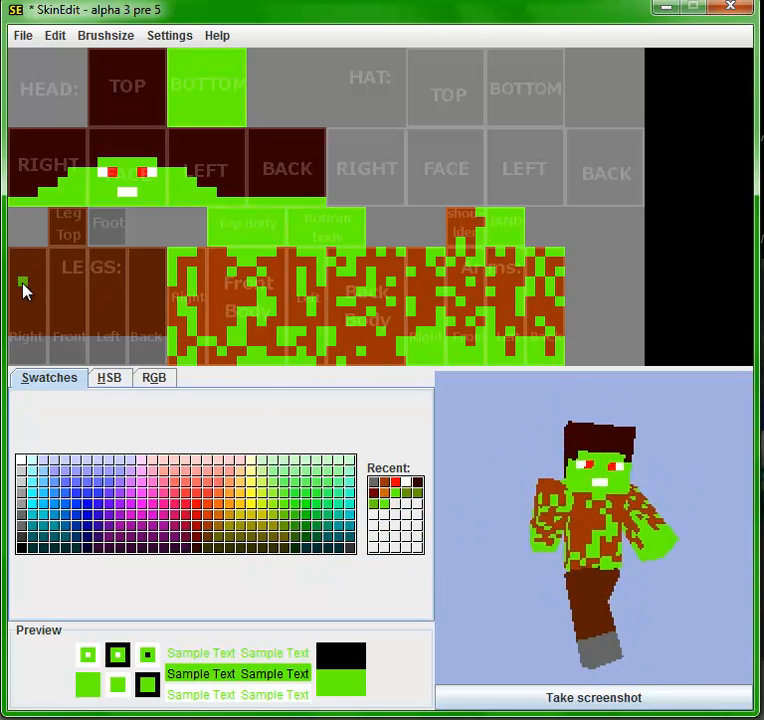
drag(17, 297, 32, 293)
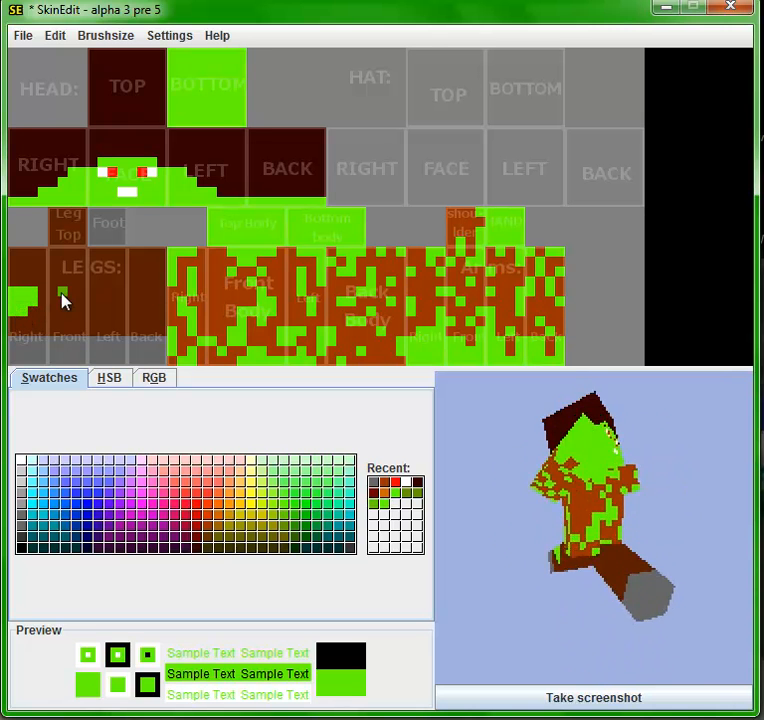
drag(55, 292, 68, 297)
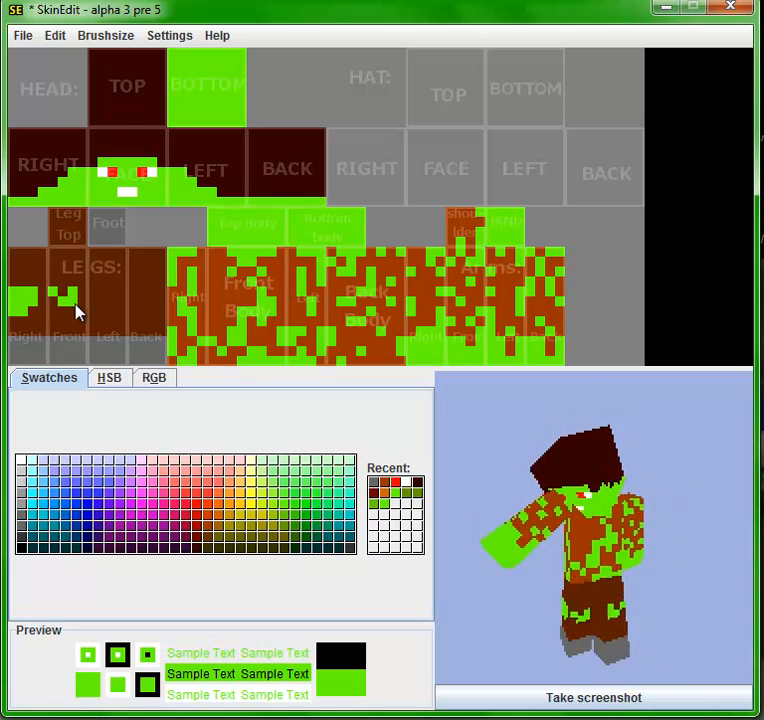
click(72, 310)
click(61, 320)
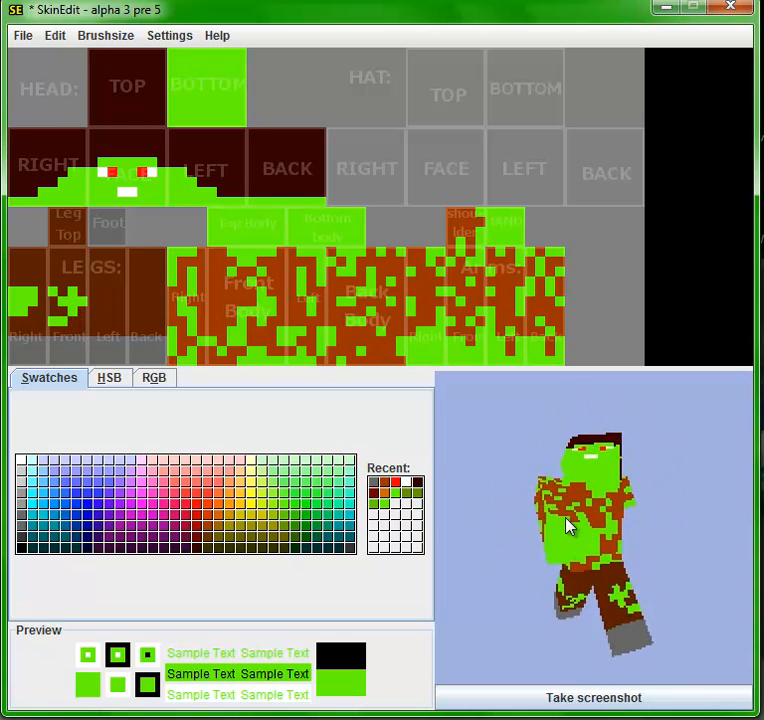
- Extend the ragged green holes over the front, left and back faces of the legs above the shoes
click(81, 284)
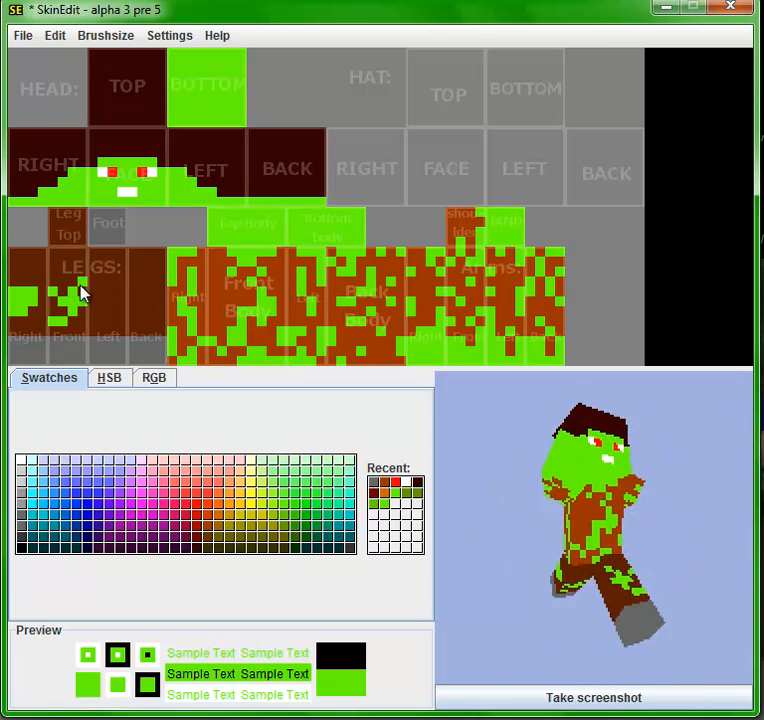
drag(65, 275, 60, 251)
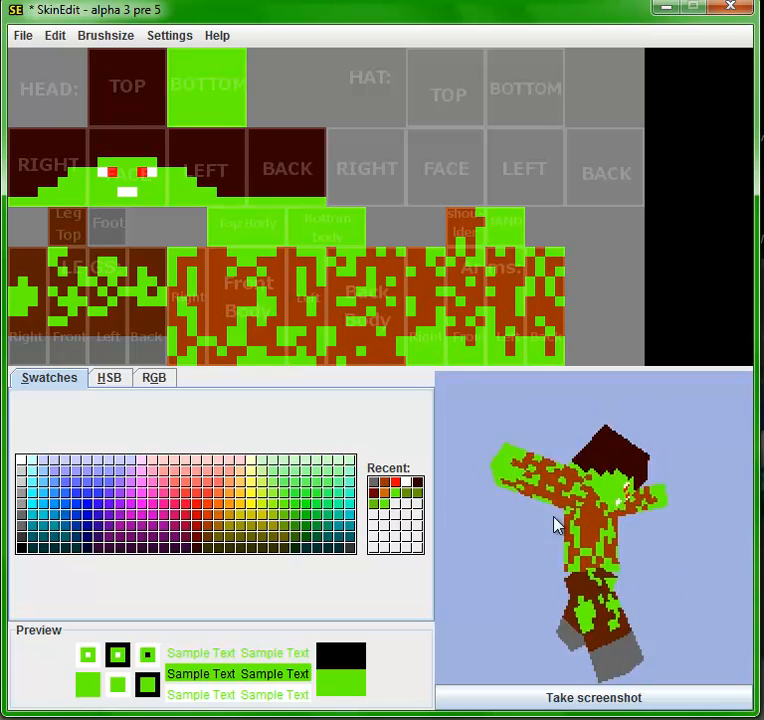
- Darken the recent reddish-brown to match the trousers and repaint part of the green hole on the legs' right face with it
click(388, 490)
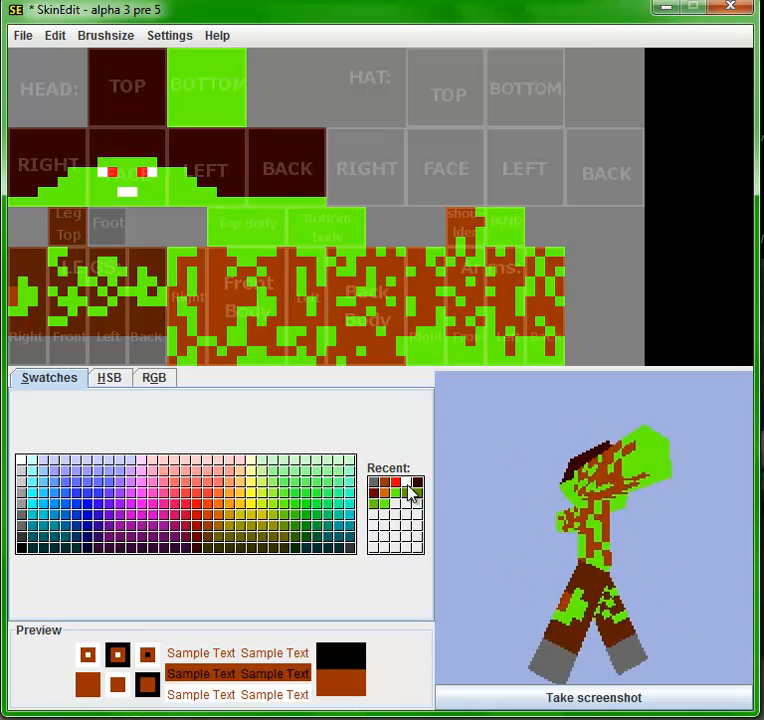
click(418, 486)
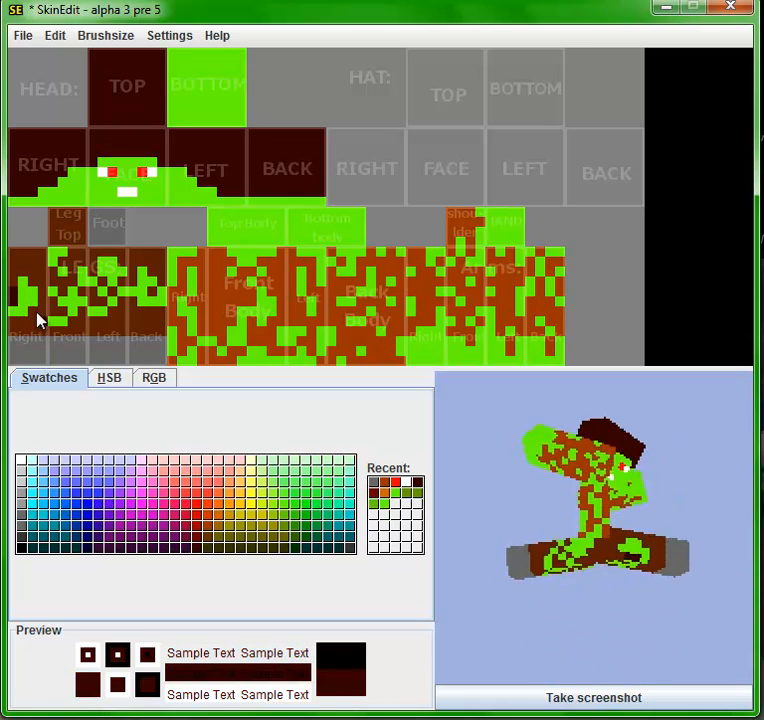
click(385, 490)
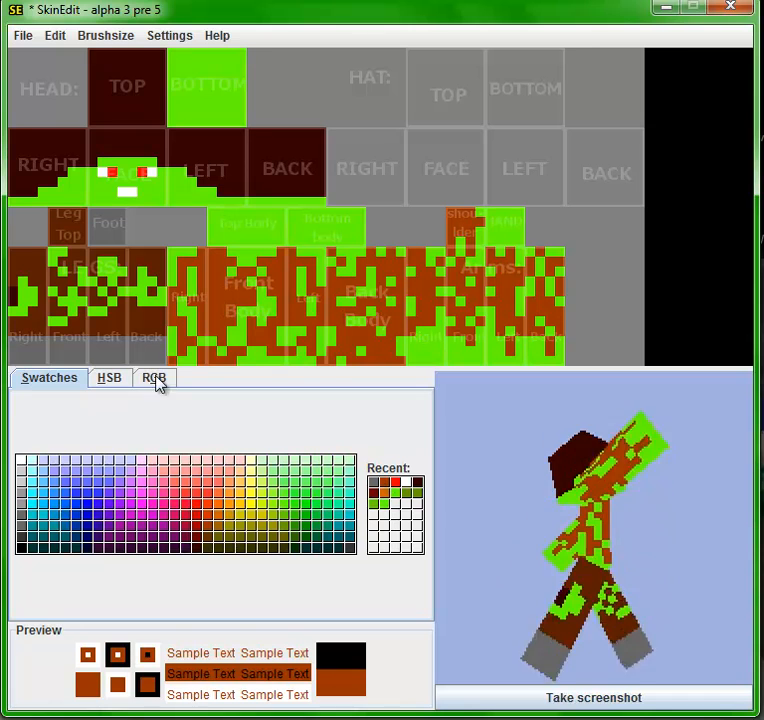
click(115, 381)
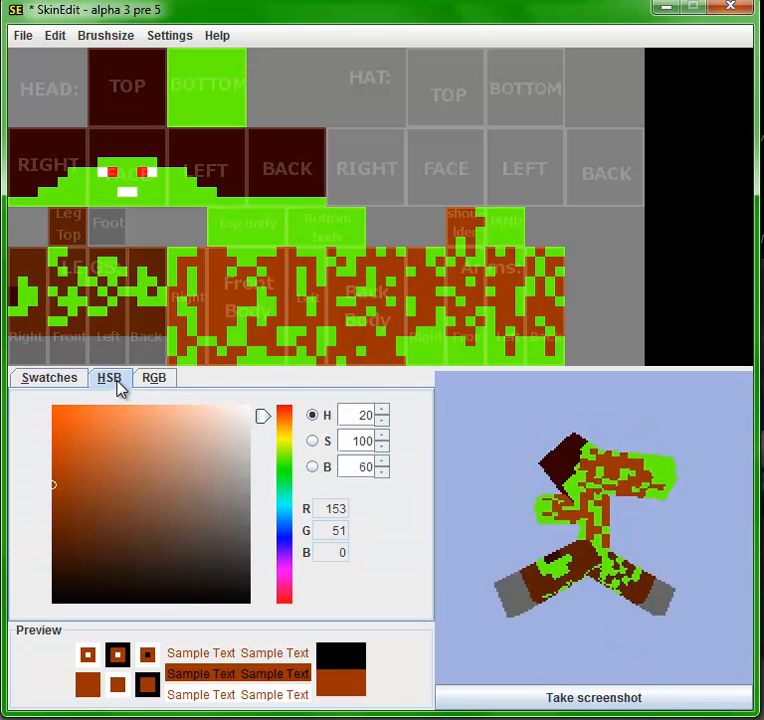
click(52, 540)
click(30, 382)
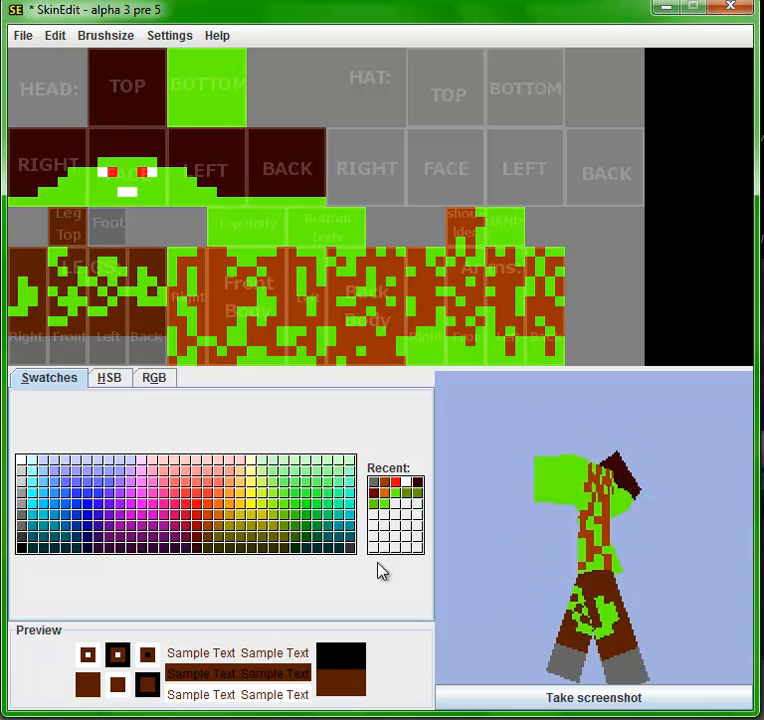
- Add noise to the whole skin with the force set to 100
click(55, 38)
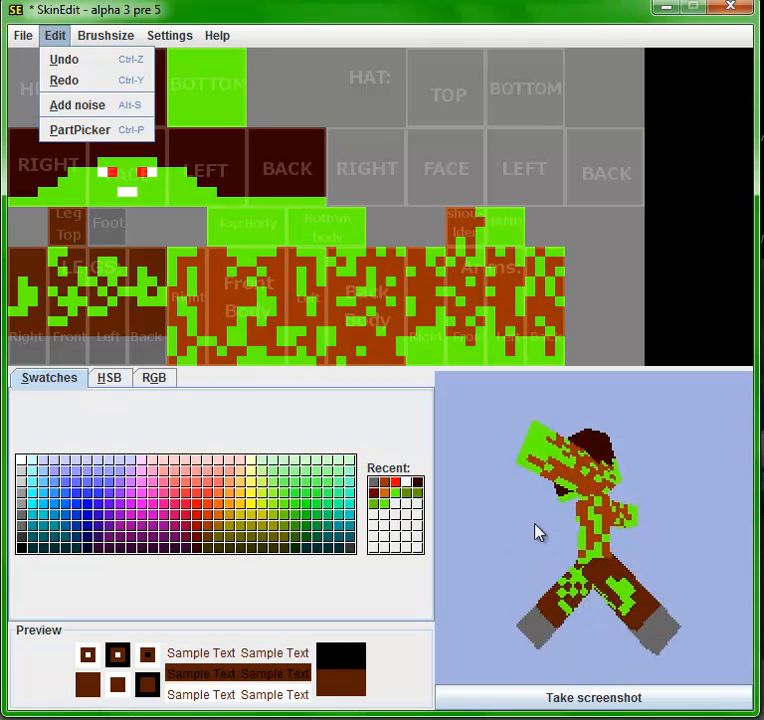
click(484, 516)
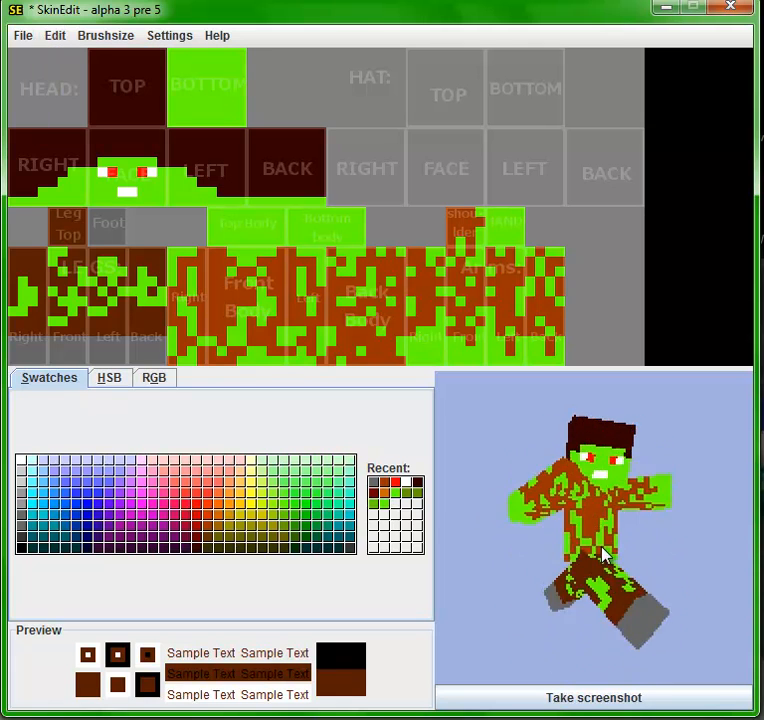
click(55, 37)
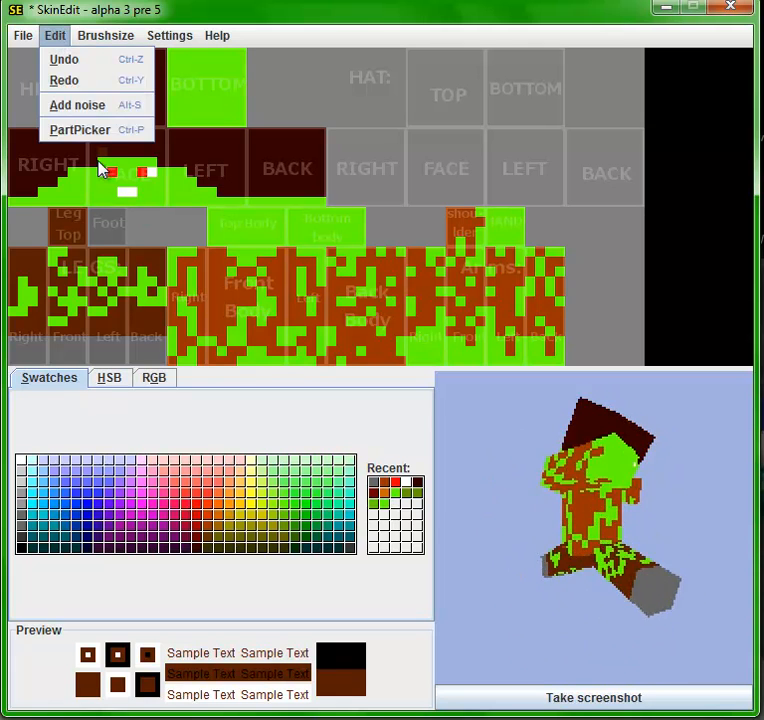
click(83, 114)
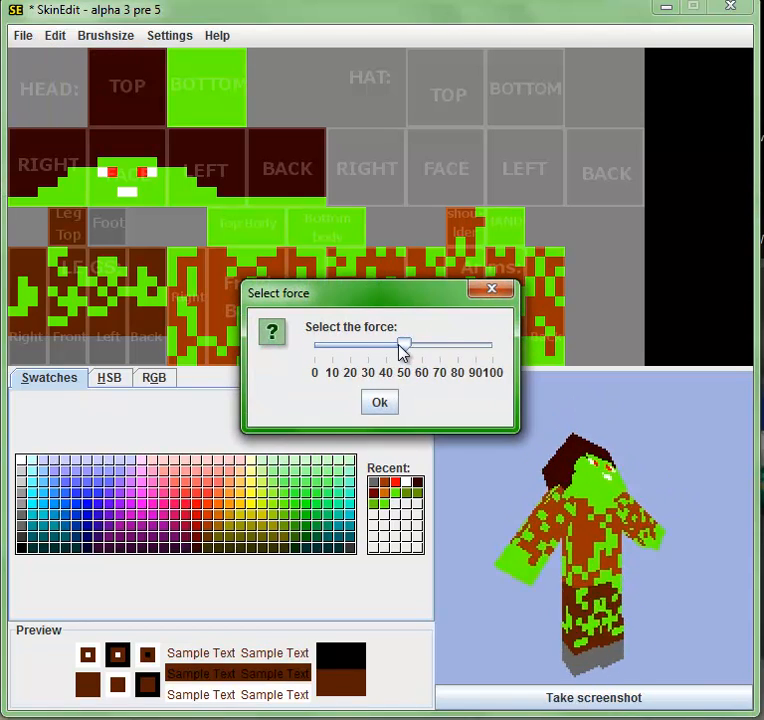
drag(401, 350, 516, 360)
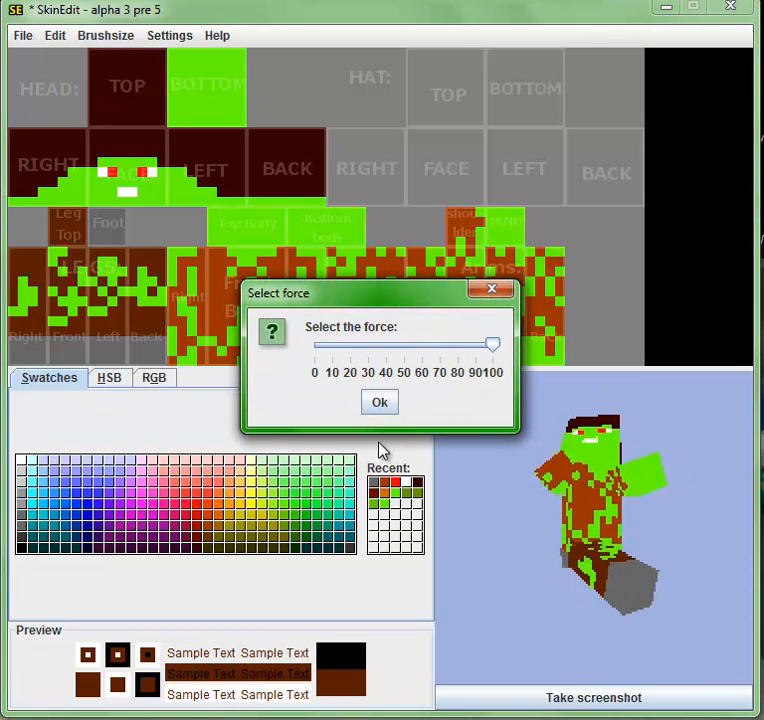
click(380, 403)
drag(480, 470, 598, 539)
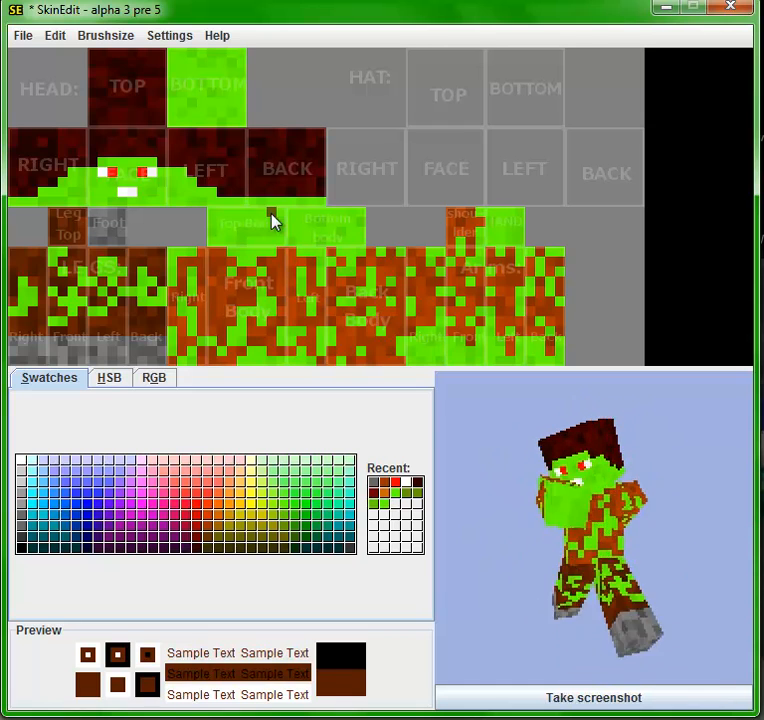
- Apply a second pass of noise over the skin with the force near its maximum
click(62, 35)
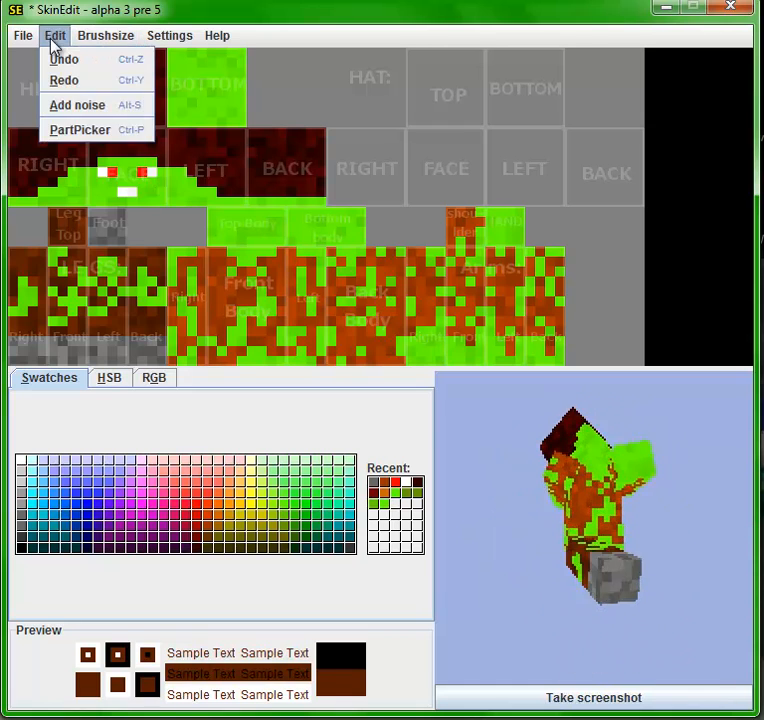
click(66, 106)
drag(404, 345, 487, 345)
click(381, 403)
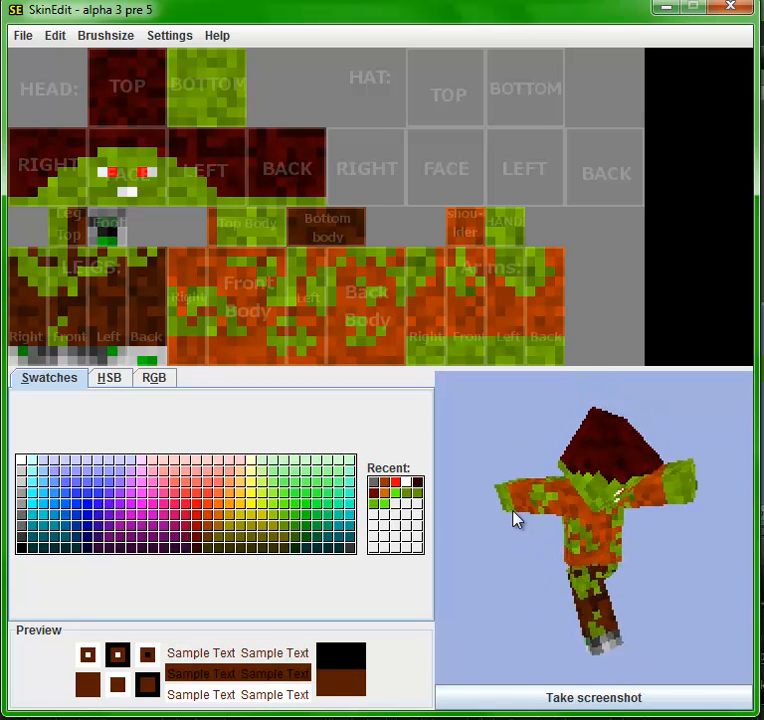
click(55, 36)
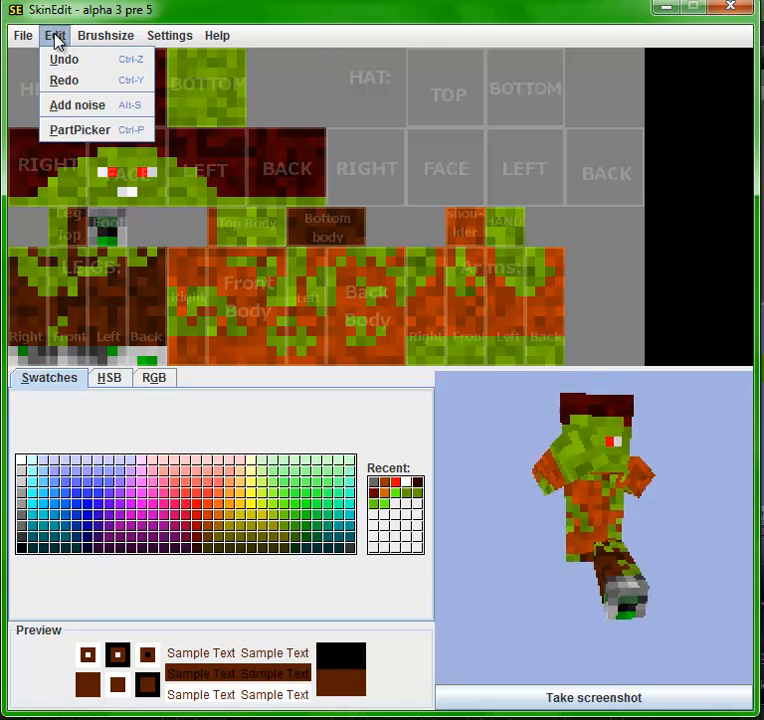
click(609, 479)
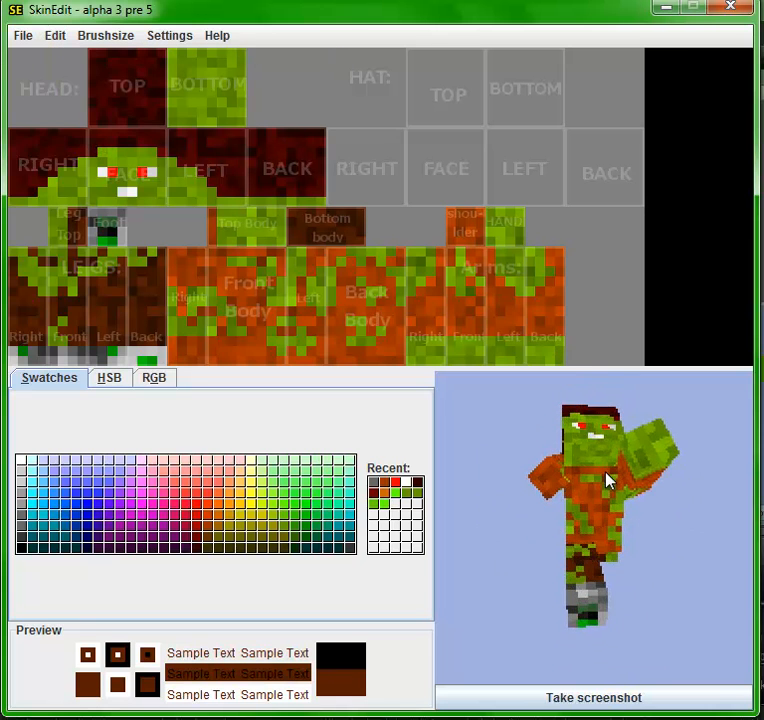